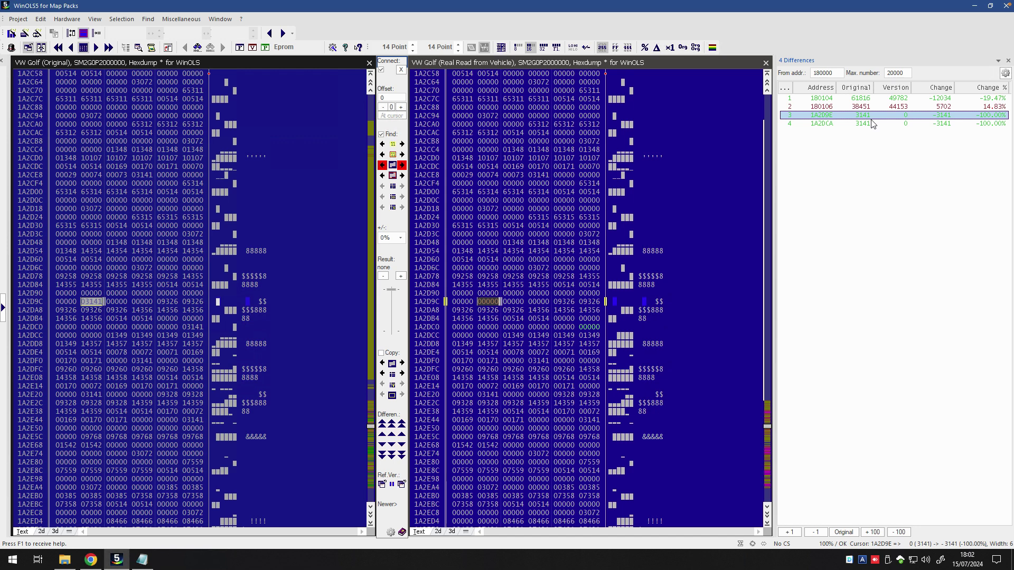
Compare the original and vehicle-read values at addresses 1A2D9E and 1A2DCA, and check both addresses against the Notepad list
left_click(827, 117)
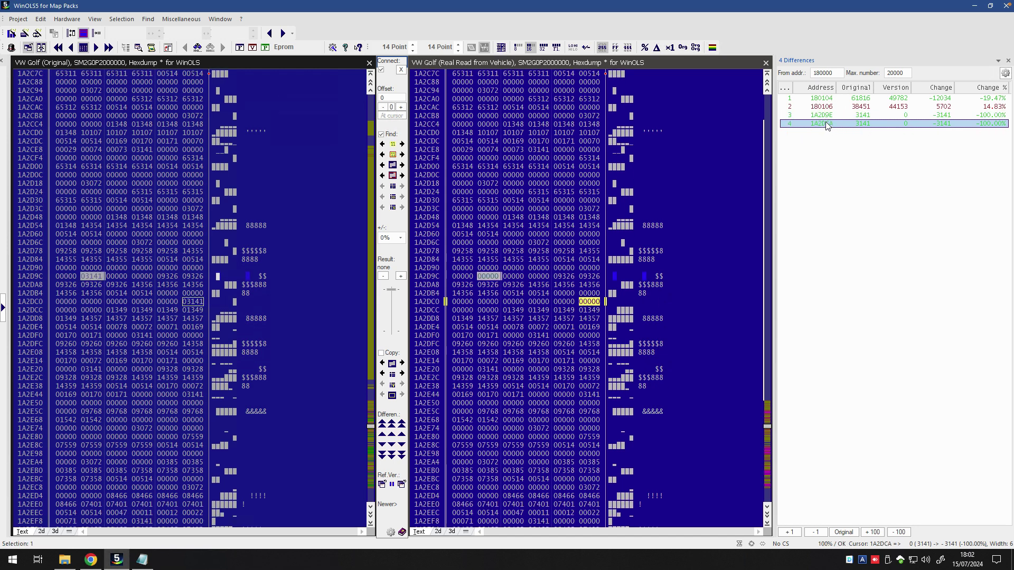
left_click(827, 124)
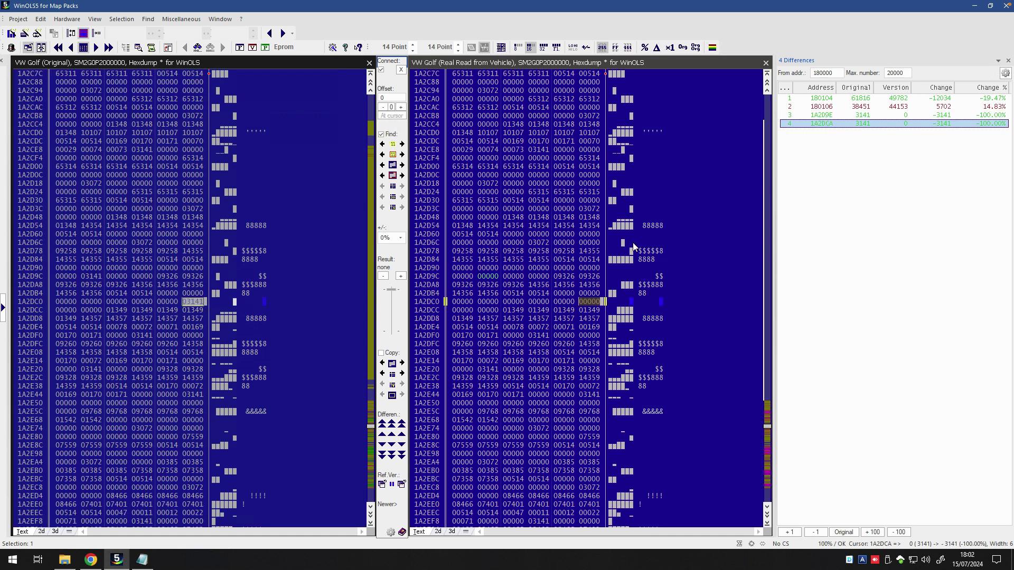
left_click(833, 117)
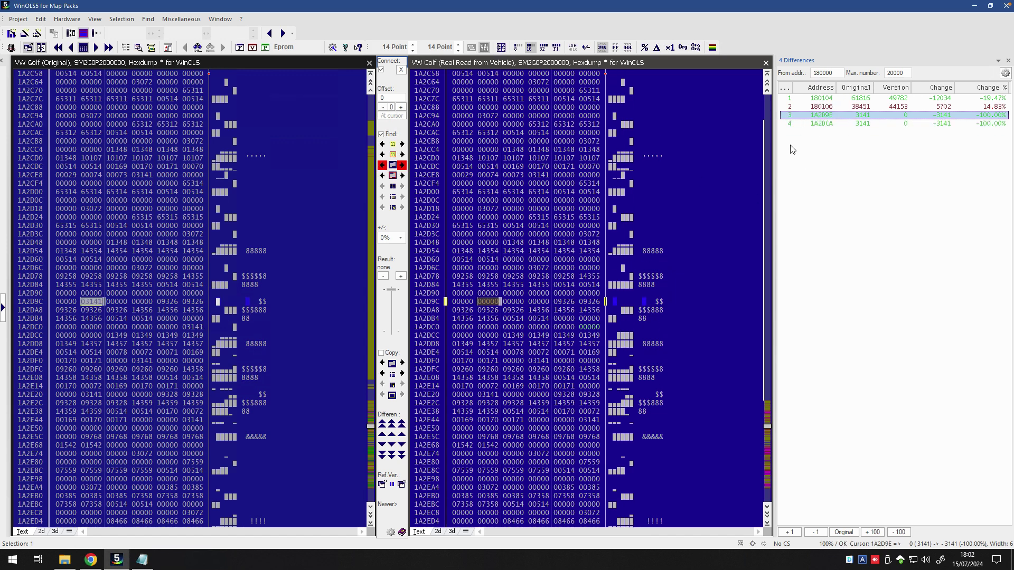
left_click(829, 124)
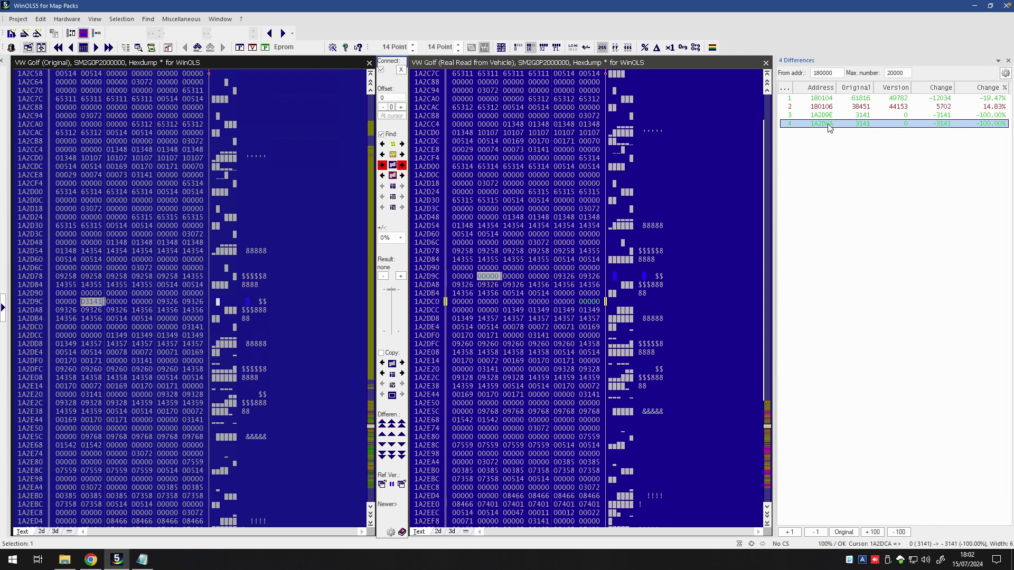
left_click(831, 116)
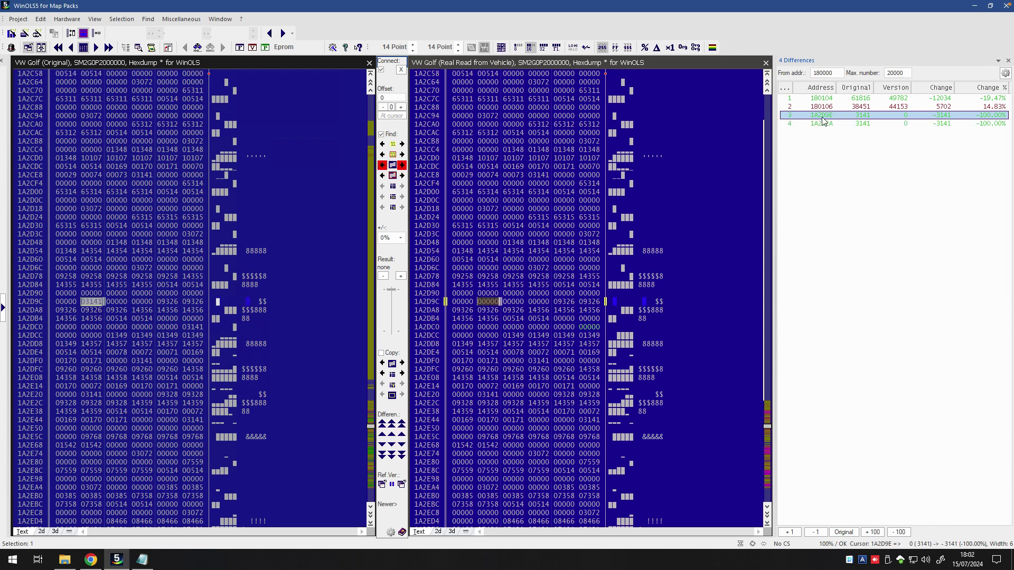
left_click(825, 124)
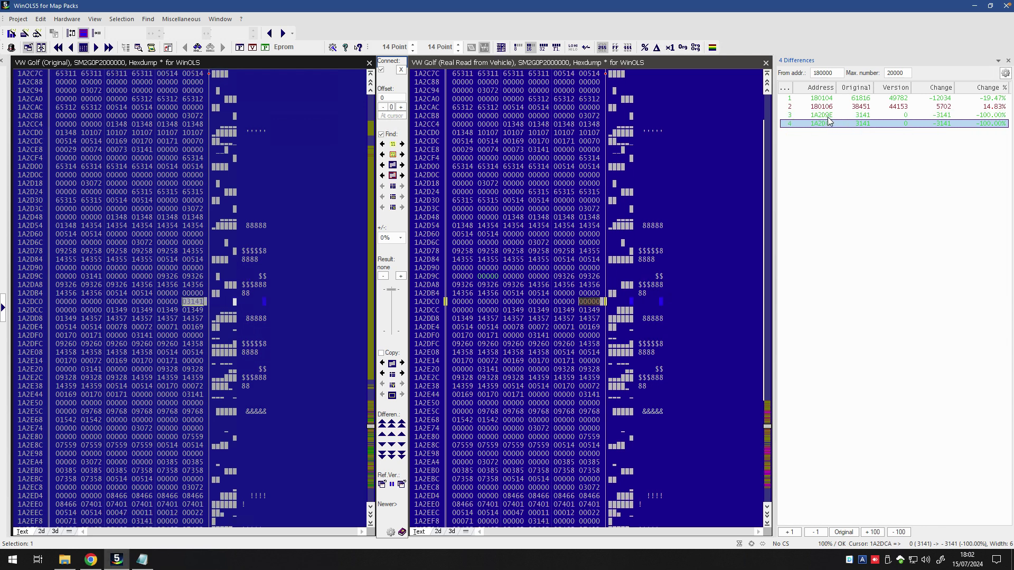
left_click(142, 559)
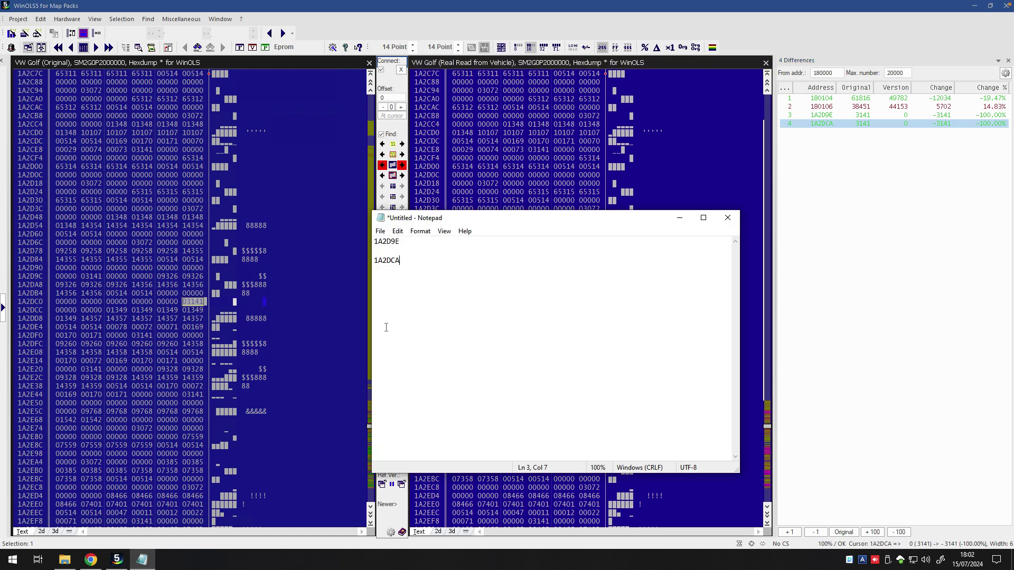
left_click(679, 218)
Alternate between the third and fourth listed differences to examine their hexdump positions, and review the addresses noted in Notepad
left_click(830, 127)
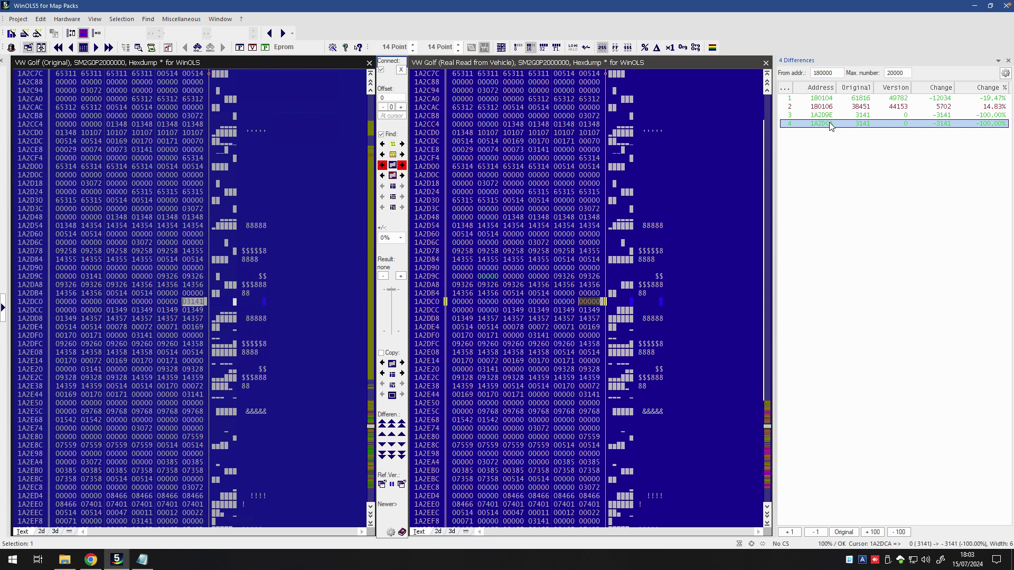
left_click(832, 115)
left_click(832, 124)
left_click(832, 116)
left_click(833, 124)
left_click(829, 116)
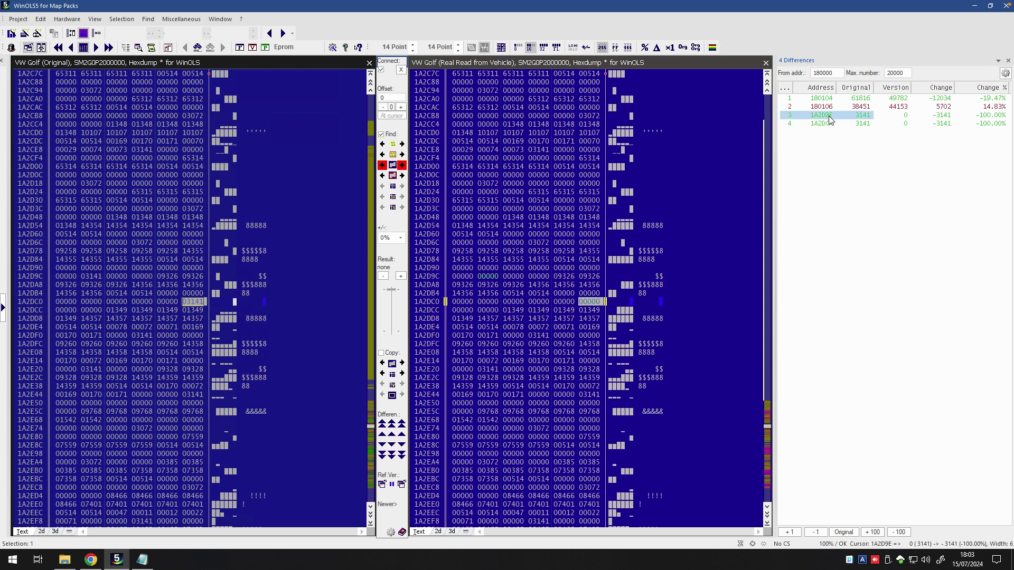
left_click(832, 125)
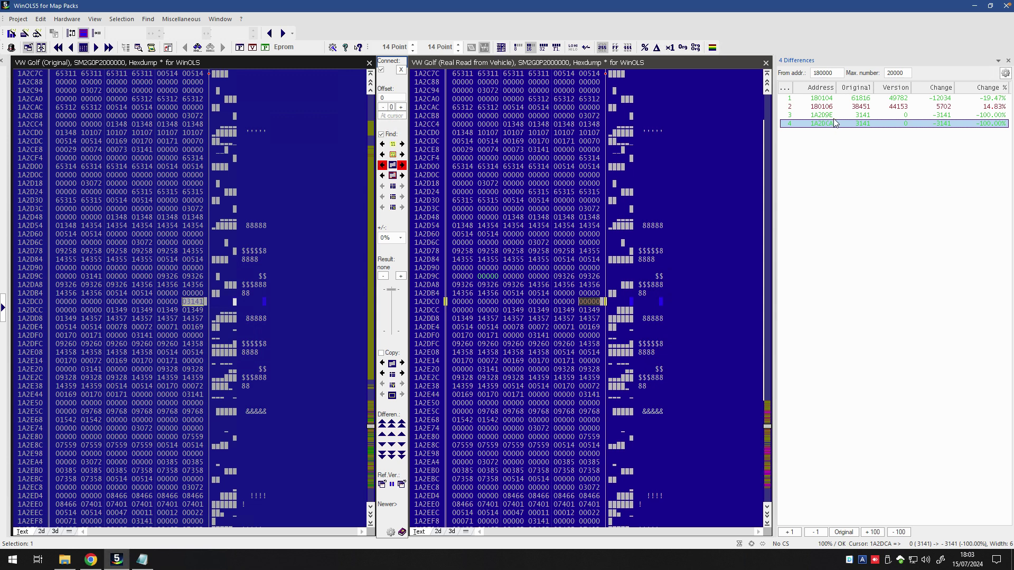
left_click(829, 115)
key("Down")
left_click(829, 115)
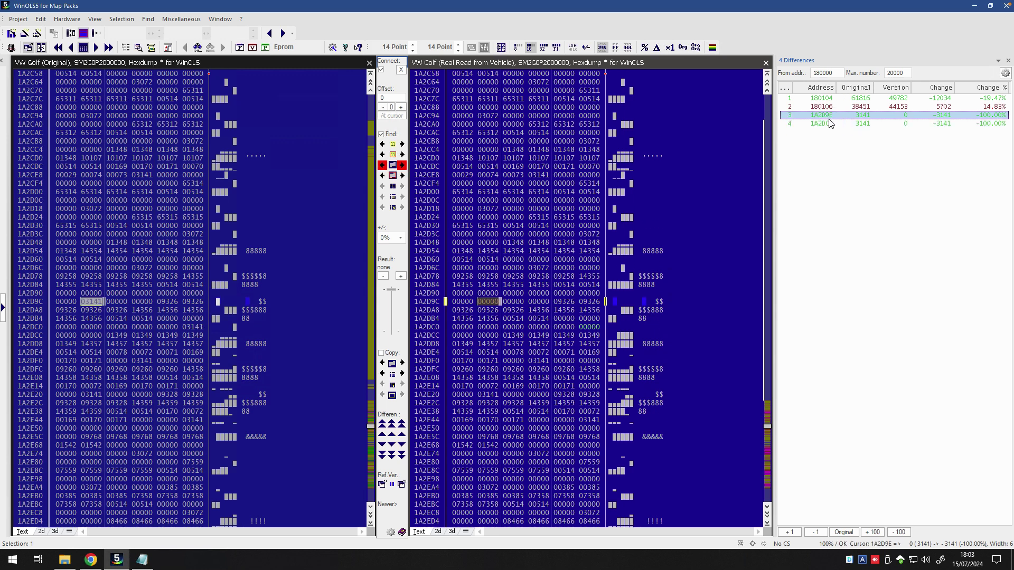
left_click(832, 124)
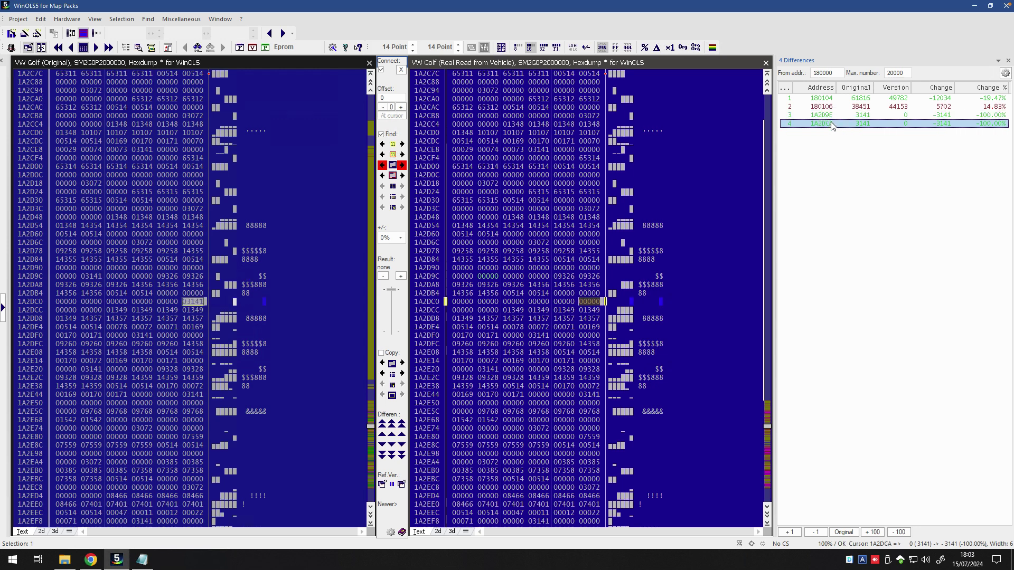
left_click(830, 116)
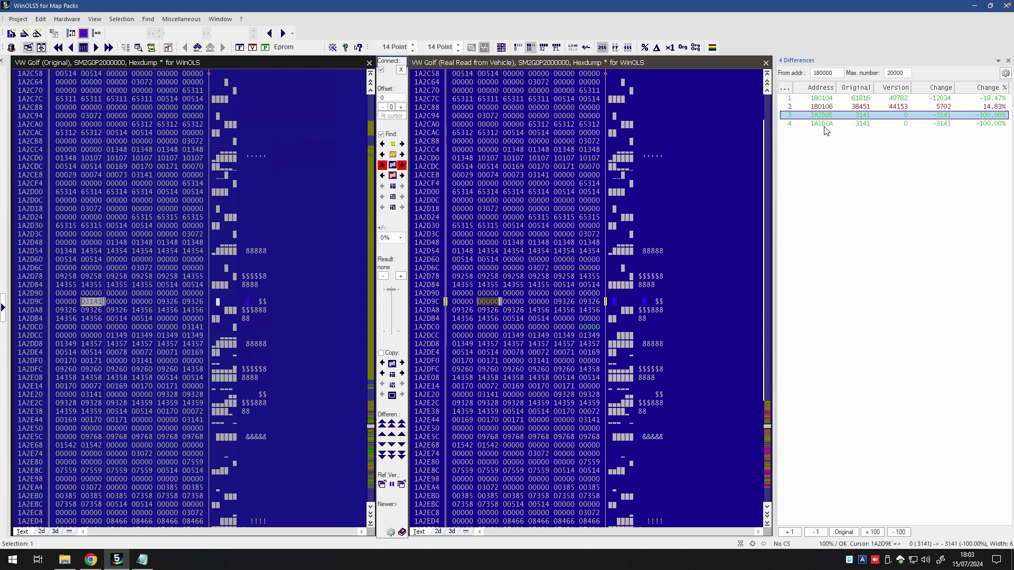
left_click(141, 560)
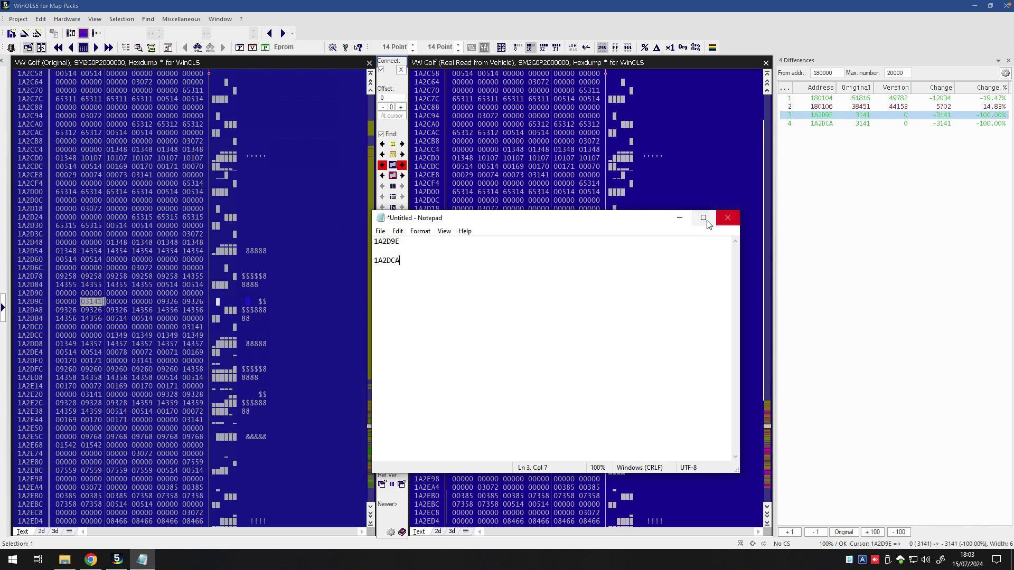
left_click(681, 217)
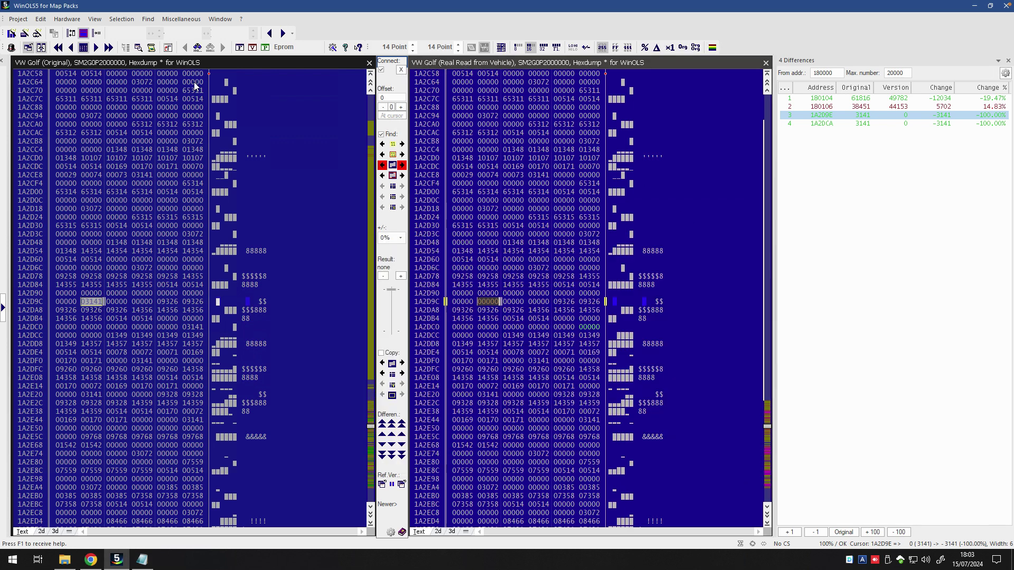
Disconnect the two VW Golf hexdumps and close the Real Read from Vehicle project
left_click(401, 69)
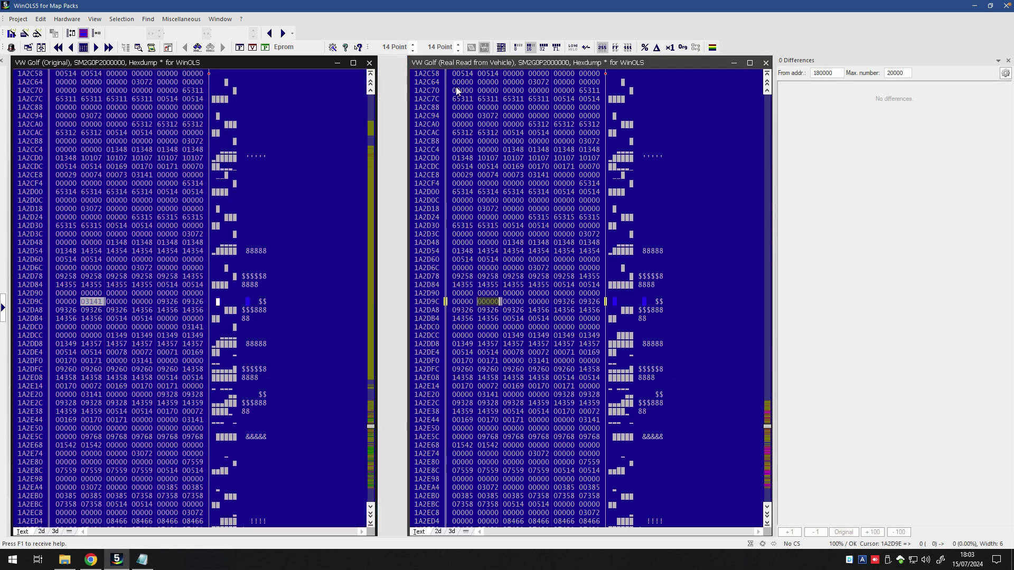
left_click(765, 62)
left_click(570, 319)
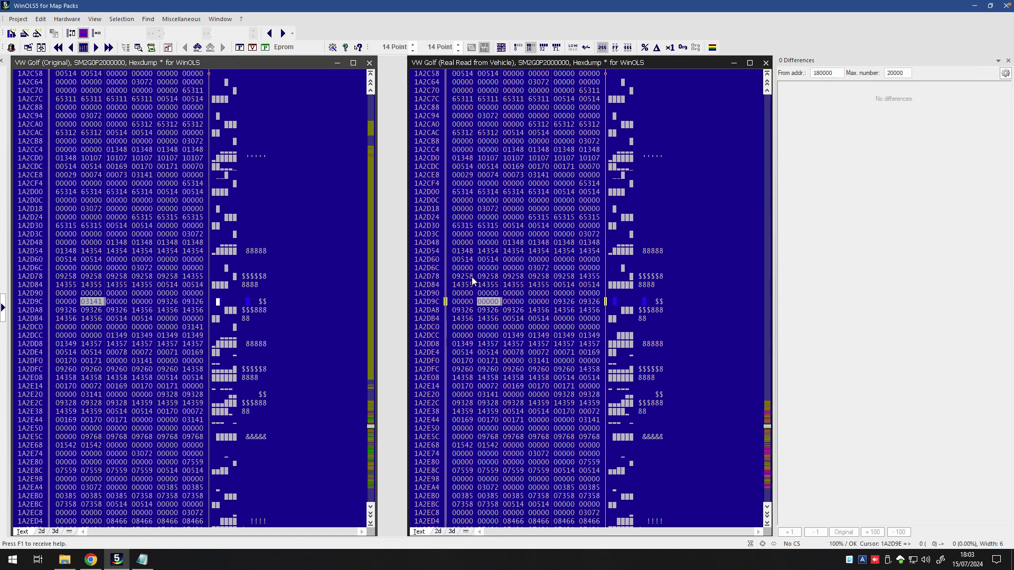
Restore the VW Caddy (Original) hexdump in text view and place the VW Golf (Original) window beside it
left_click_drag(185, 68, 475, 81)
double_click(63, 530)
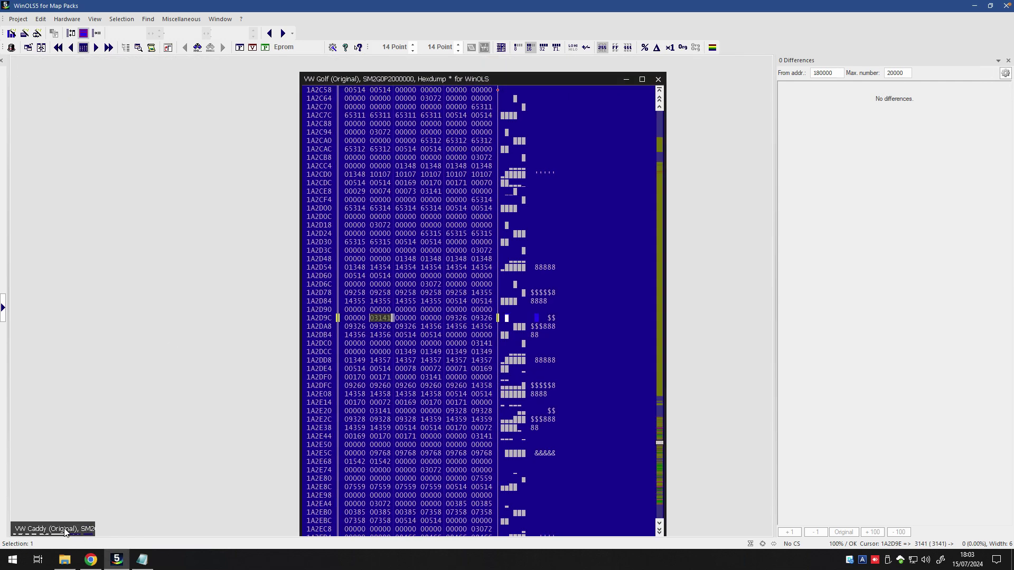
left_click_drag(406, 83, 467, 79)
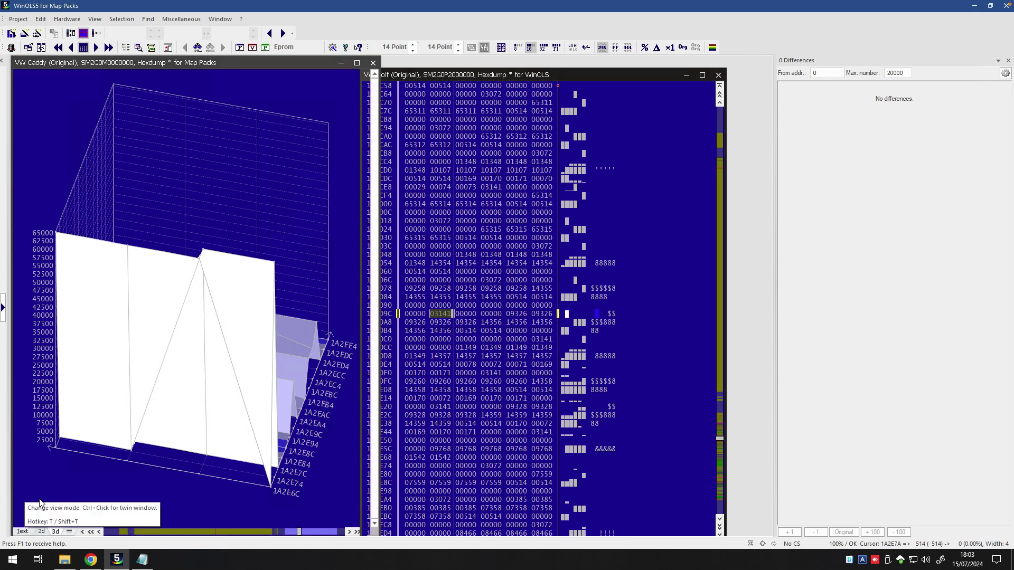
left_click(21, 530)
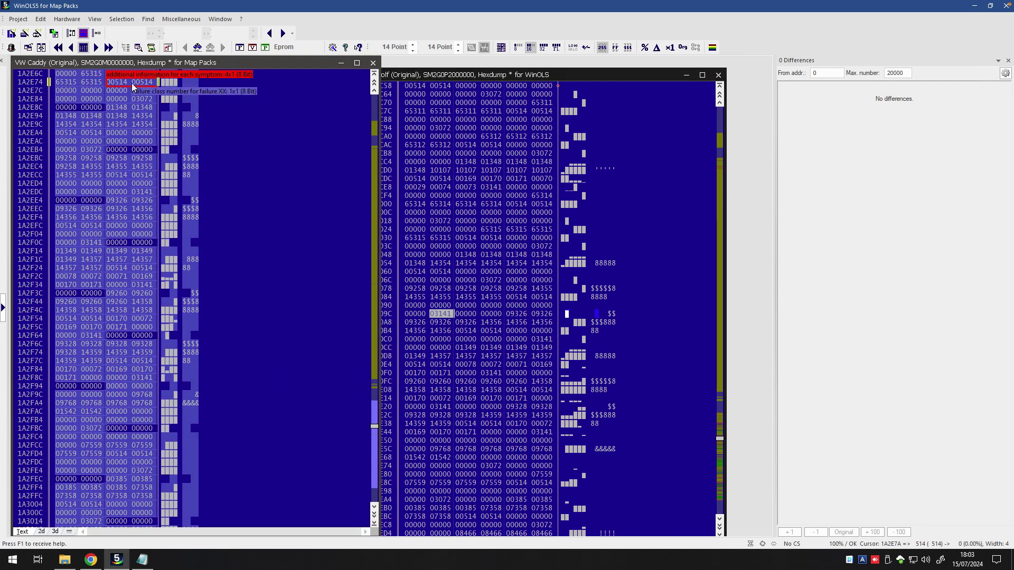
left_click_drag(442, 78, 471, 79)
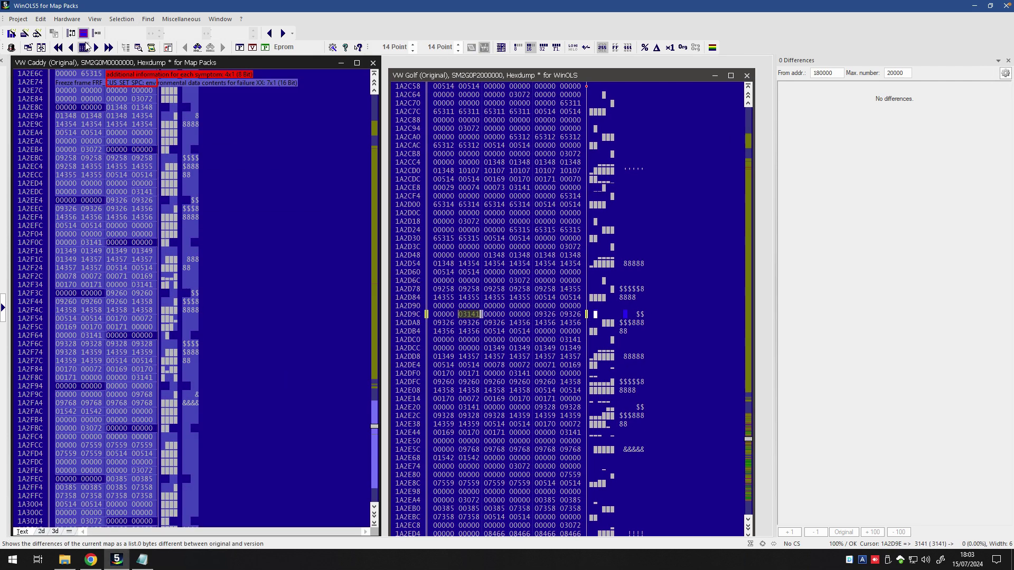
Connect the VW Golf (Original) hexdump with VW Caddy (Original) and align both windows to the Caddy's current address
left_click(95, 19)
left_click(129, 272)
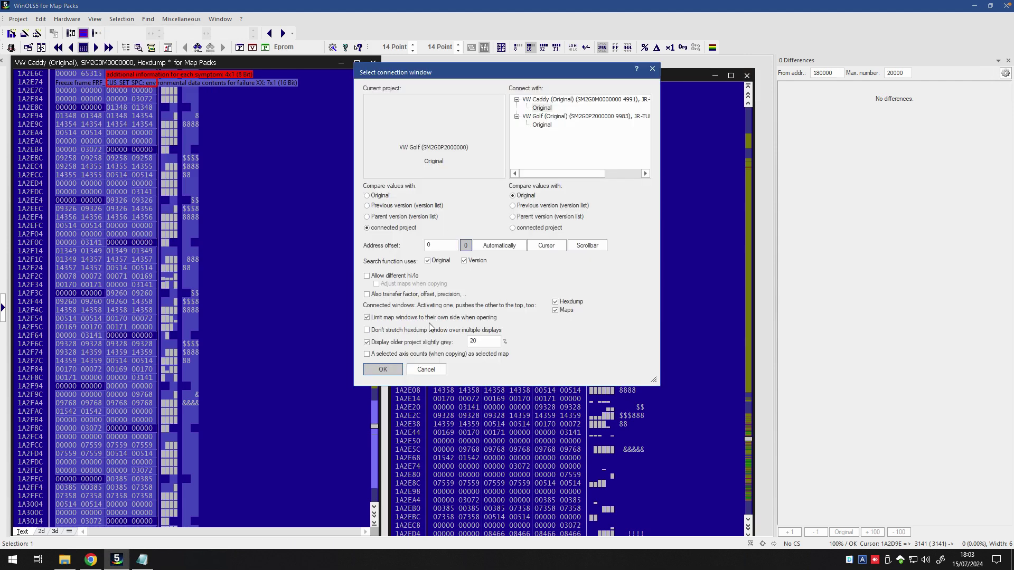
left_click(391, 373)
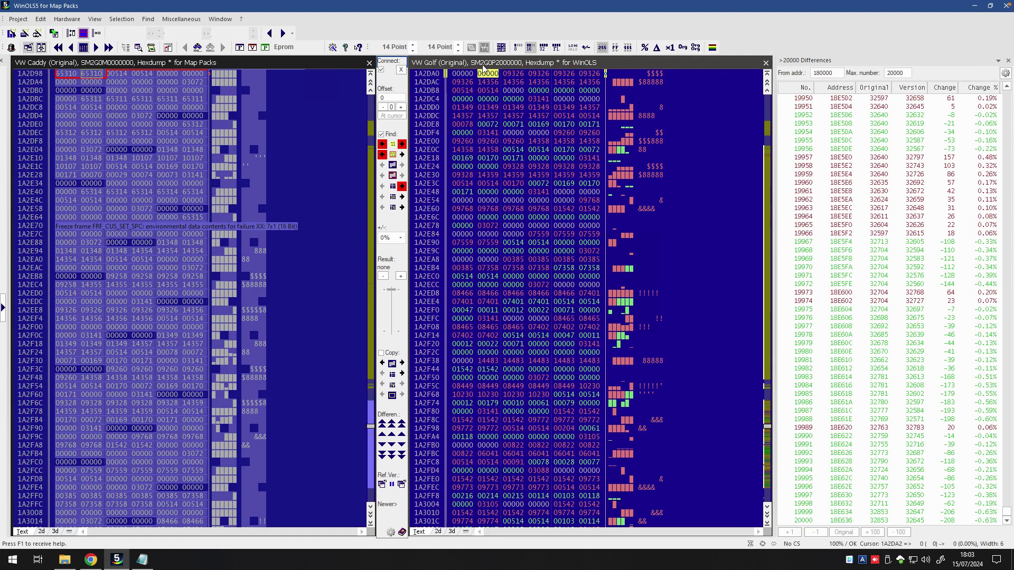
left_click(176, 64)
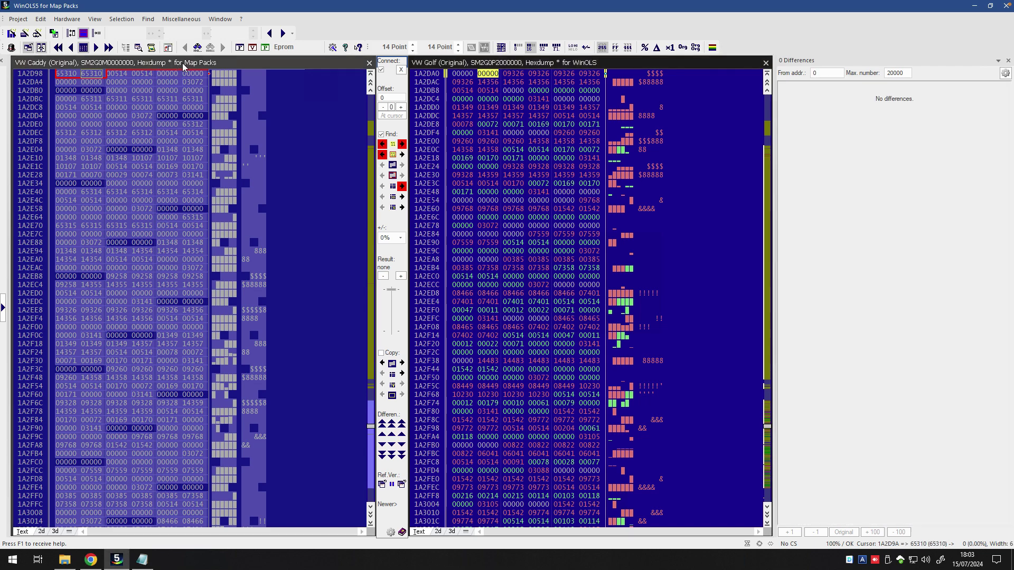
left_click(534, 66)
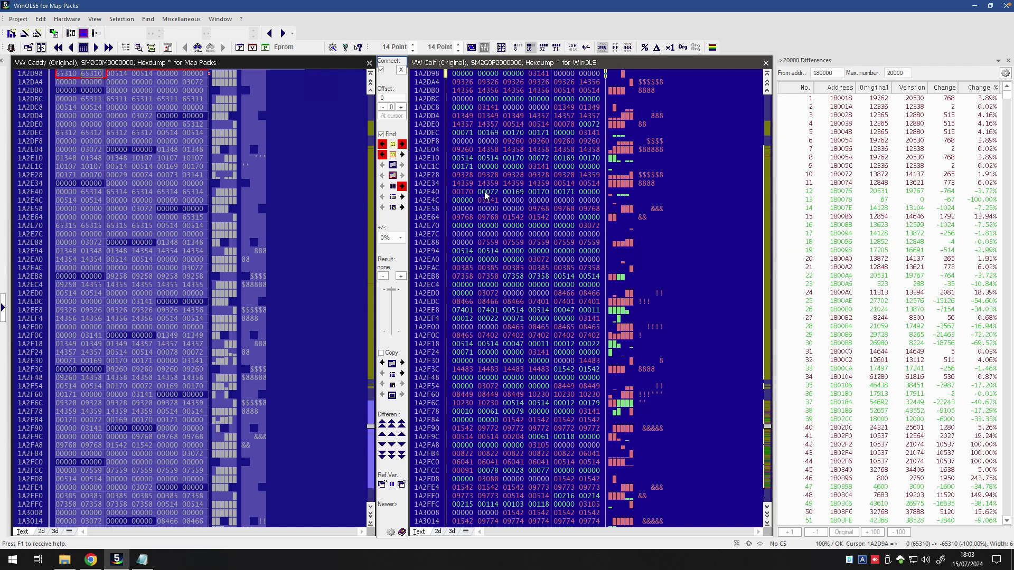
Go to address 1A2D9E, copied from Notepad, in the VW Golf (Original) hexdump and find the matching data in VW Caddy
left_click(147, 19)
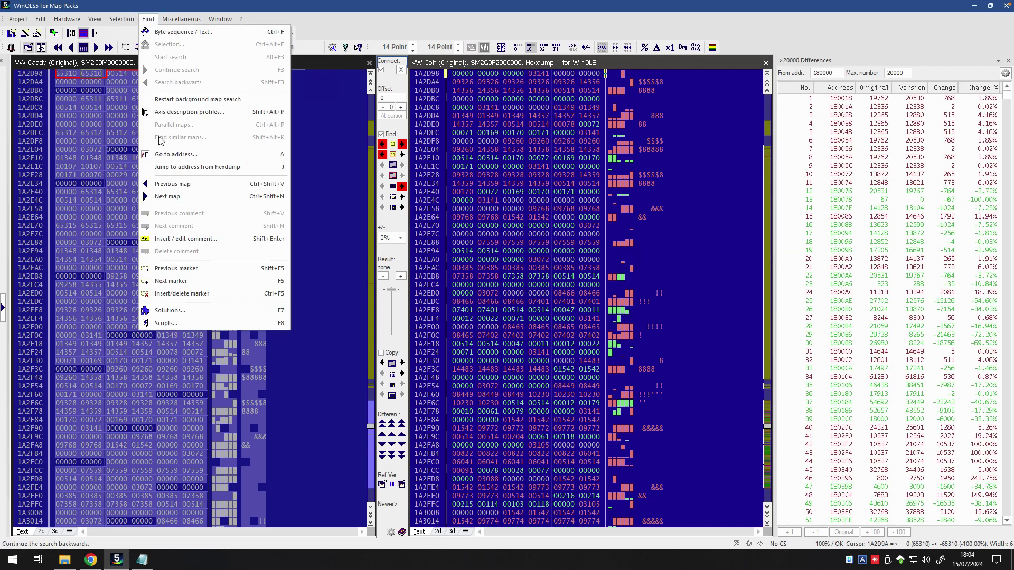
left_click(174, 158)
left_click(142, 560)
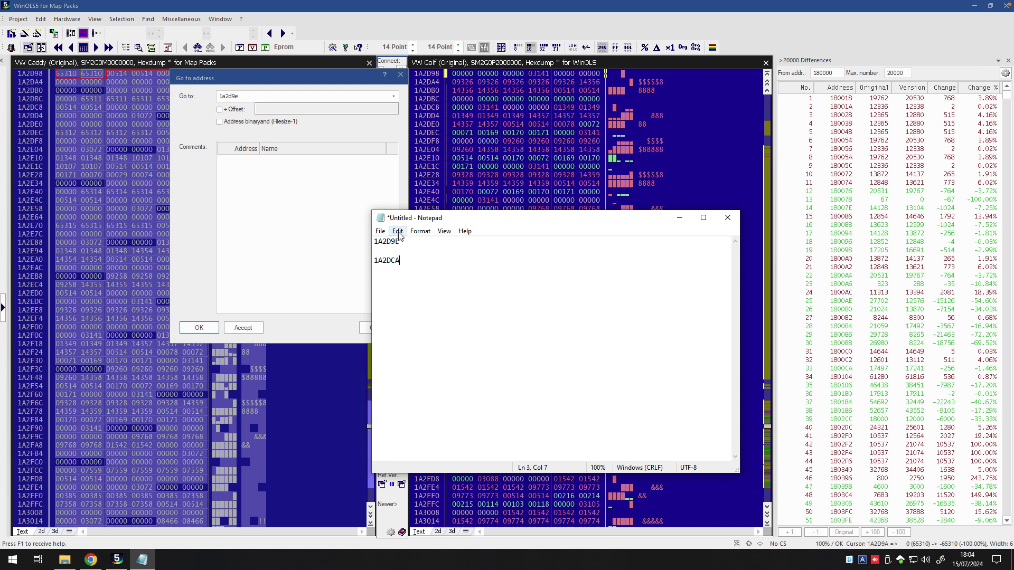
double_click(391, 257)
key("ctrl+c")
left_click(267, 96)
key("ctrl+v")
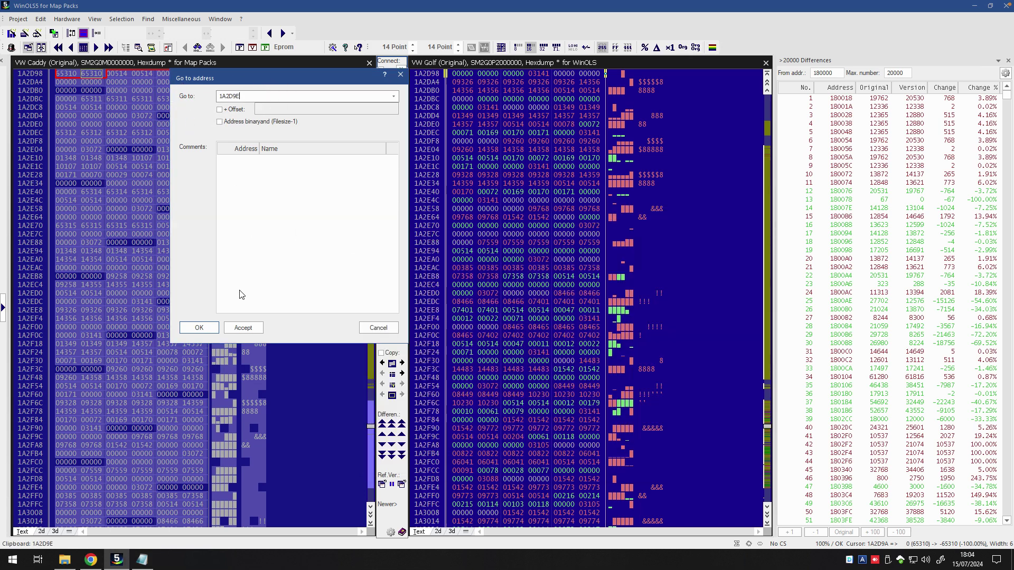
left_click(199, 328)
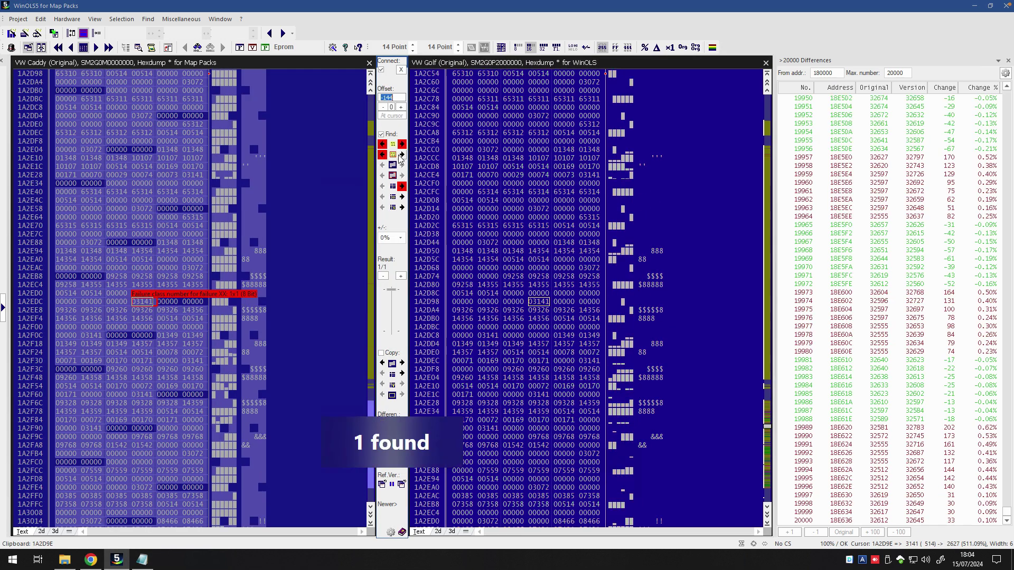
Compare the matching 03141 values in both hexdumps and open the VW Caddy's "Failure class number for failure XX" map there
left_click(540, 304)
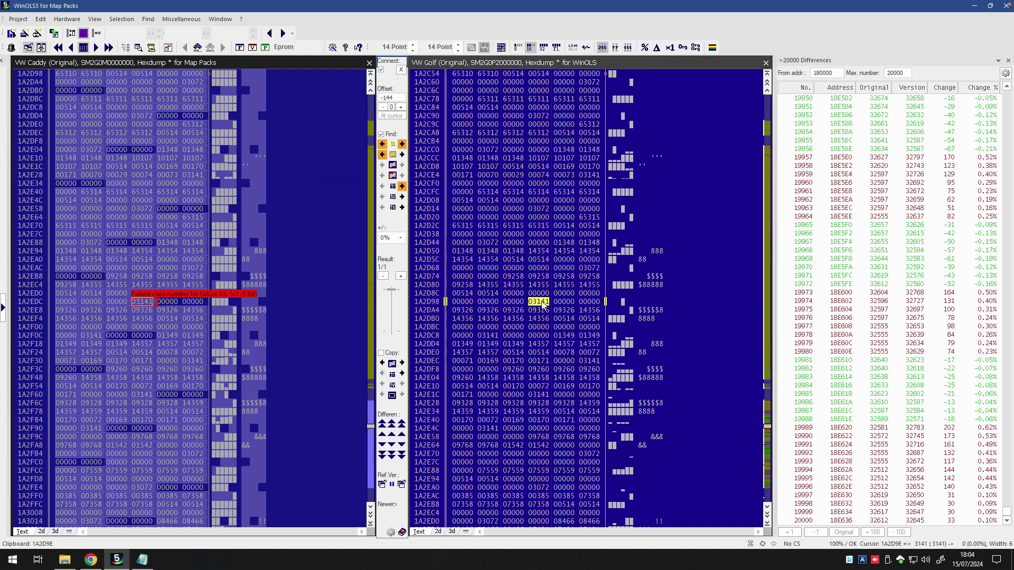
left_click(141, 304)
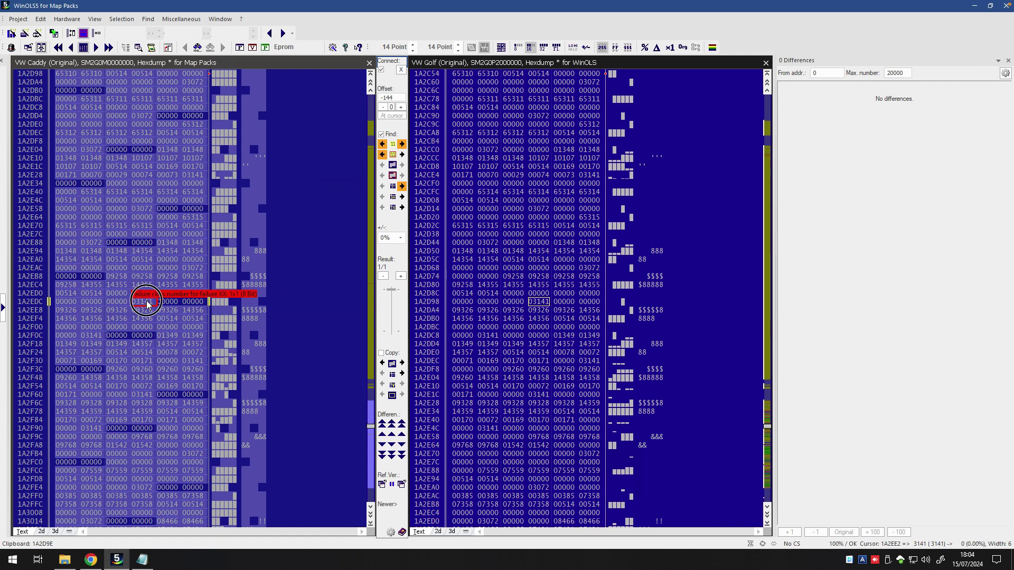
double_click(154, 306)
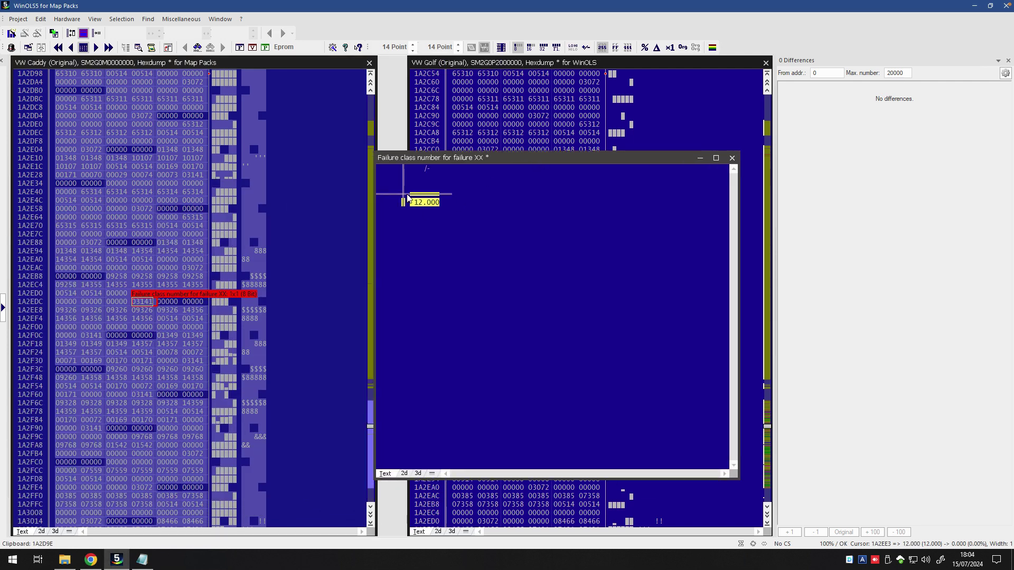
Open the properties of the "Failure class number for failure XX" map and copy its full Id
key("ctrl+e")
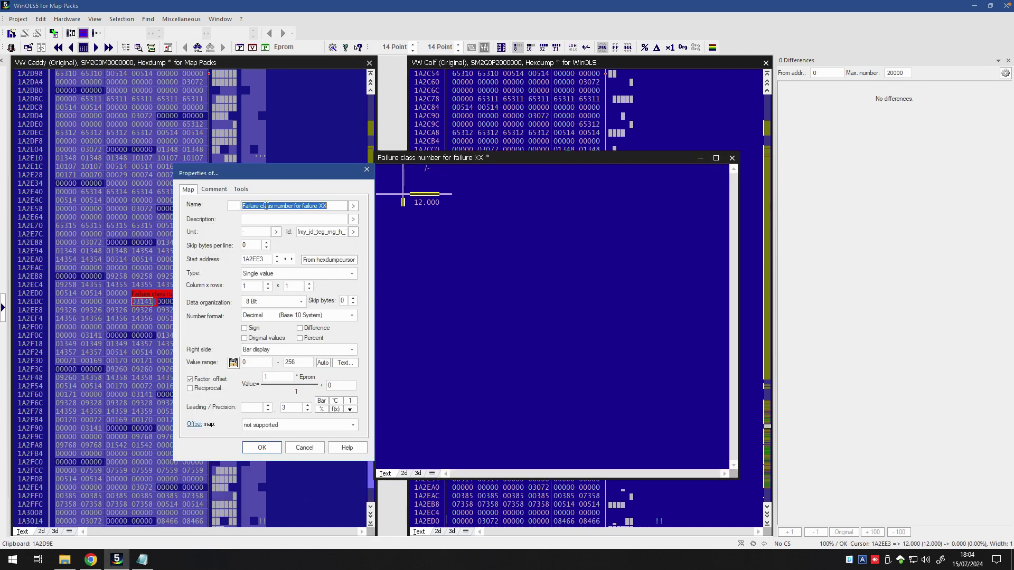
left_click(305, 232)
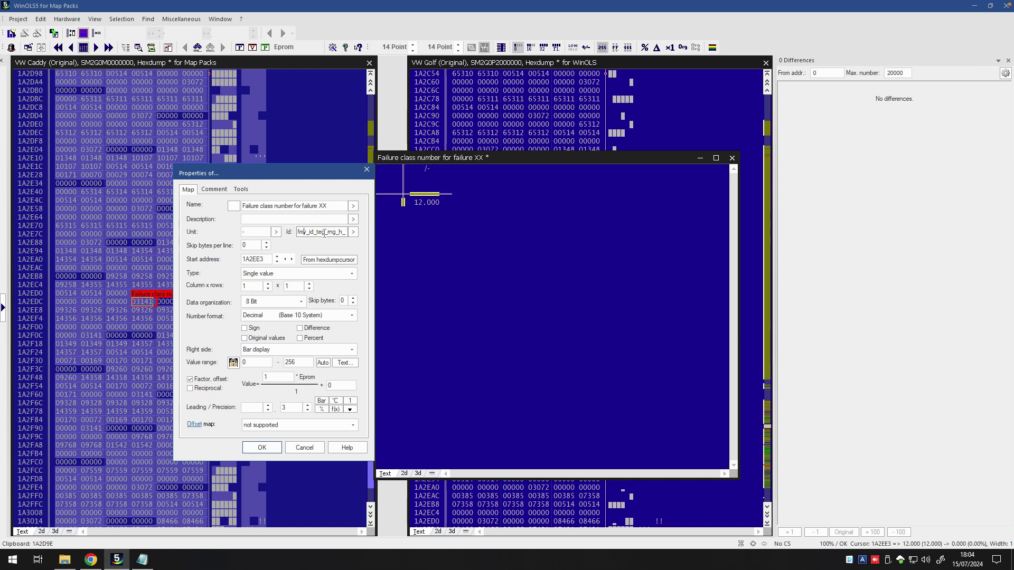
key("ctrl+a")
key("ctrl+c")
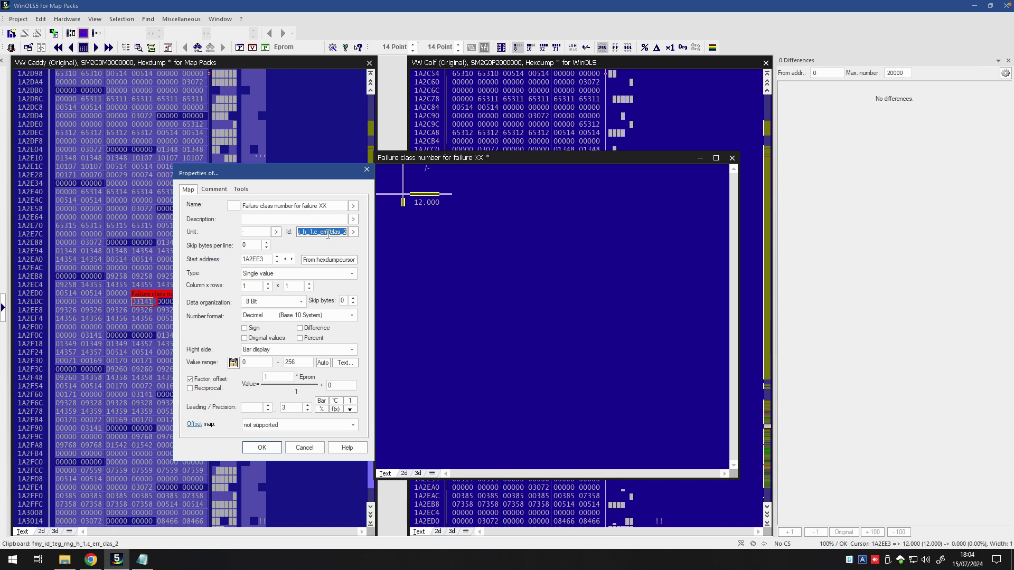
Close the map properties and filter the map list by the shortened Id fmy_id_teg_rng_h_1
left_click(367, 169)
left_click(3, 312)
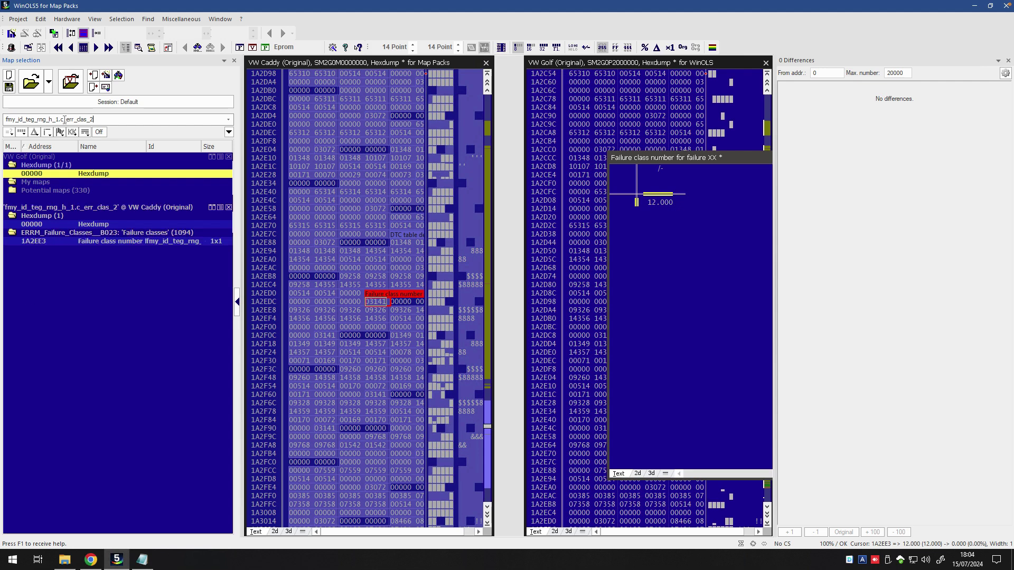
left_click_drag(94, 119, 60, 119)
key("BackSpace")
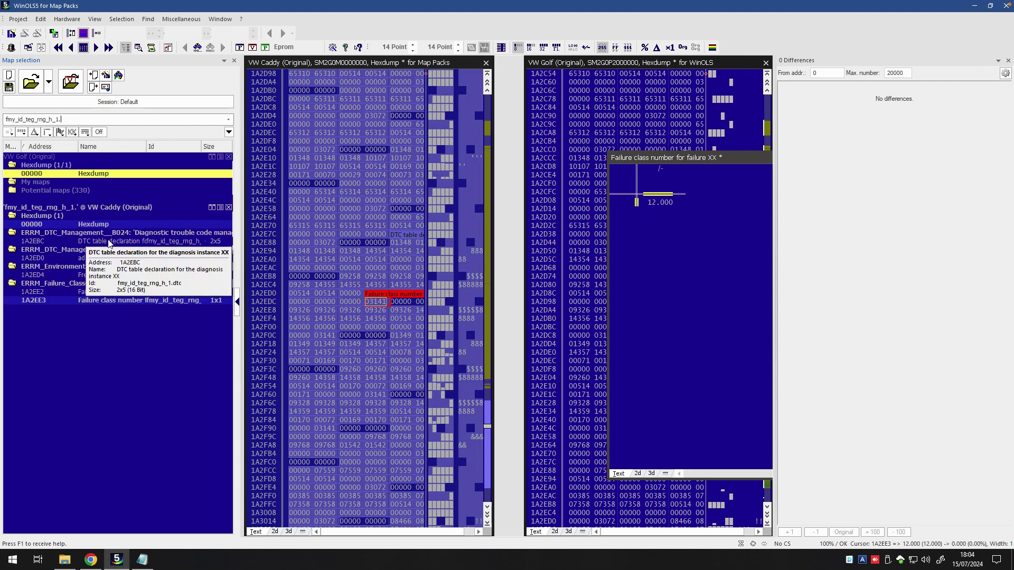
Open the "DTC table declaration for the diagnosis instance XX" map at 1A2EBC and display it as text in hexadecimal
double_click(105, 242)
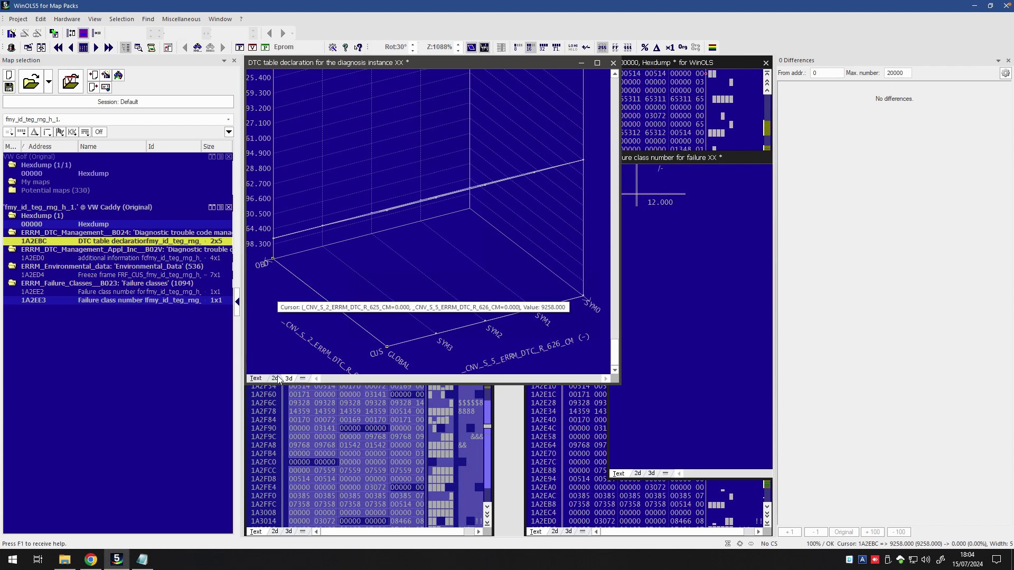
left_click(256, 378)
left_click_drag(336, 66, 409, 133)
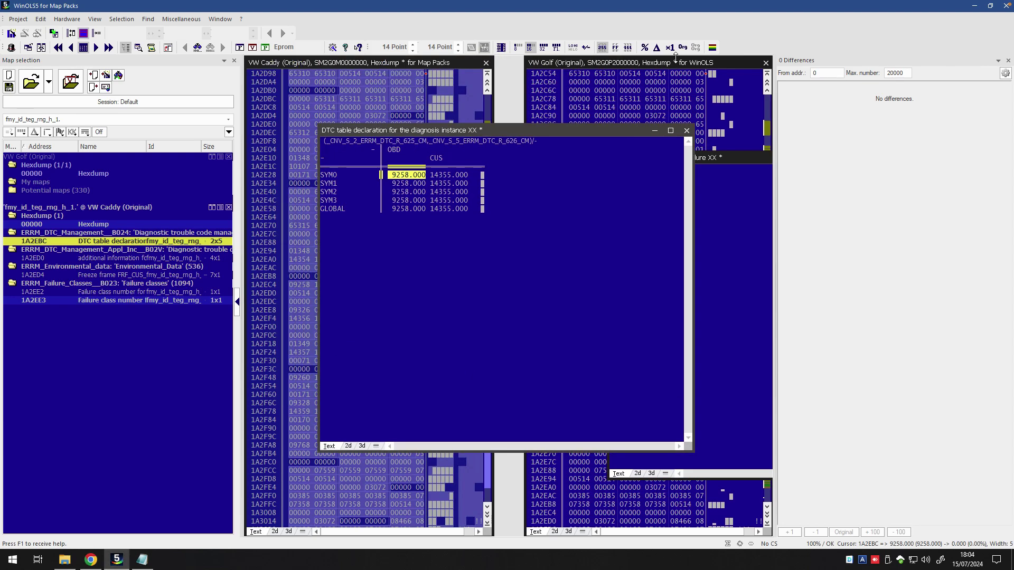
left_click(615, 47)
left_click_drag(425, 132, 438, 153)
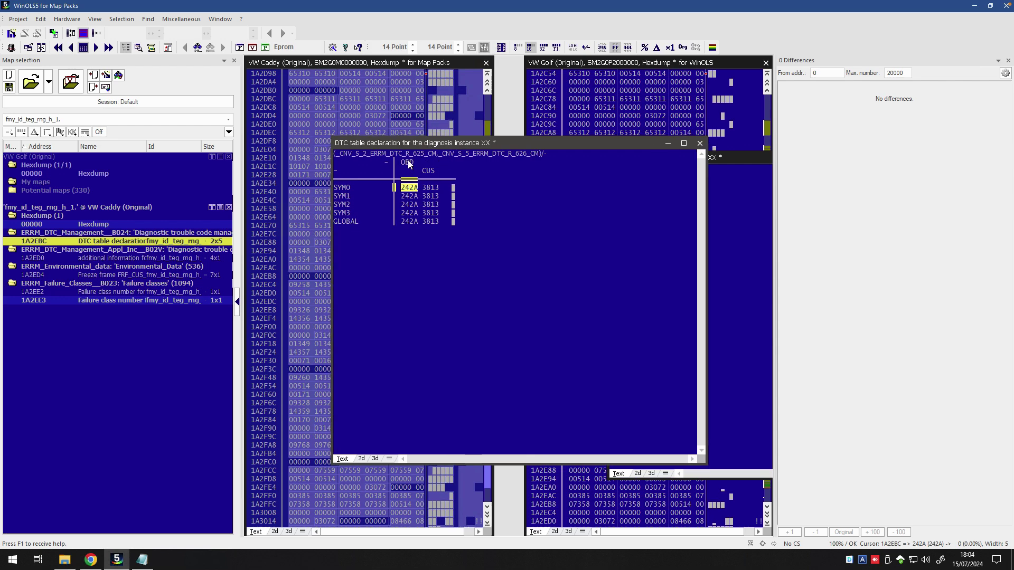
Switch to the DiagnoseDan TSB fault code page in Chrome and search Volkswagen codes for P242A
left_click(91, 559)
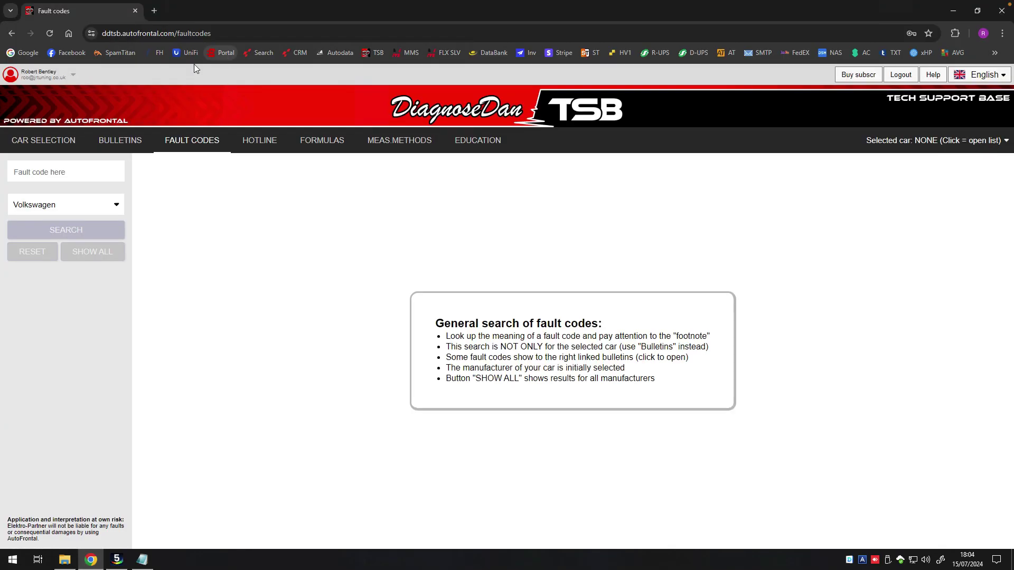
left_click(54, 178)
type("P242A")
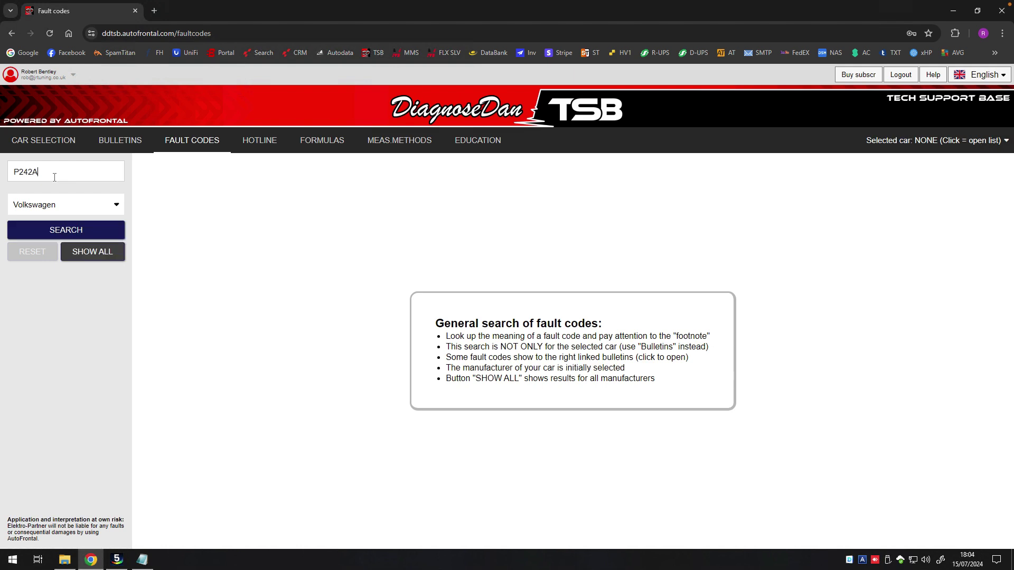
key("Return")
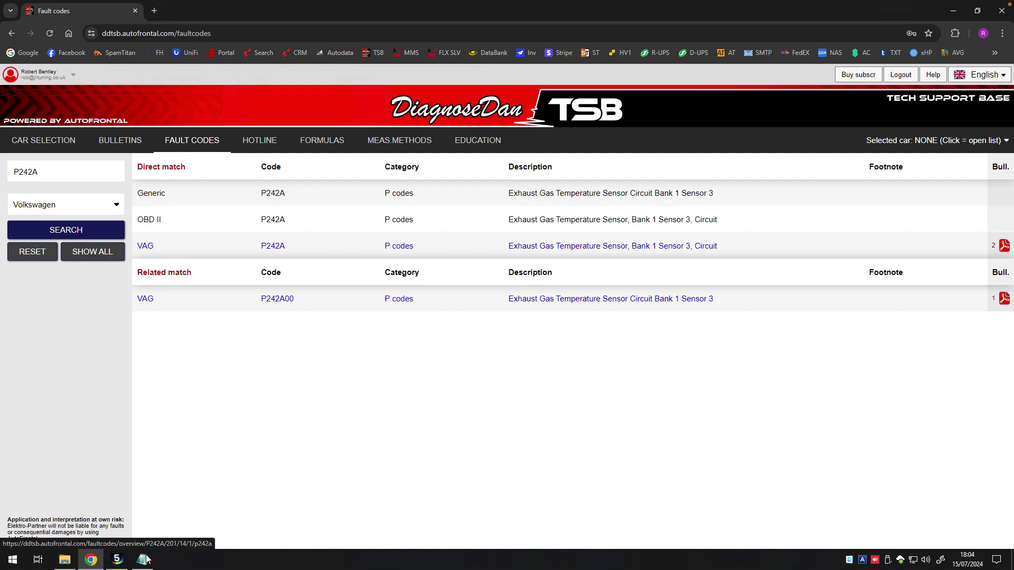
Return to WinOLS and close the DTC table declaration and failure class number map windows
left_click(118, 563)
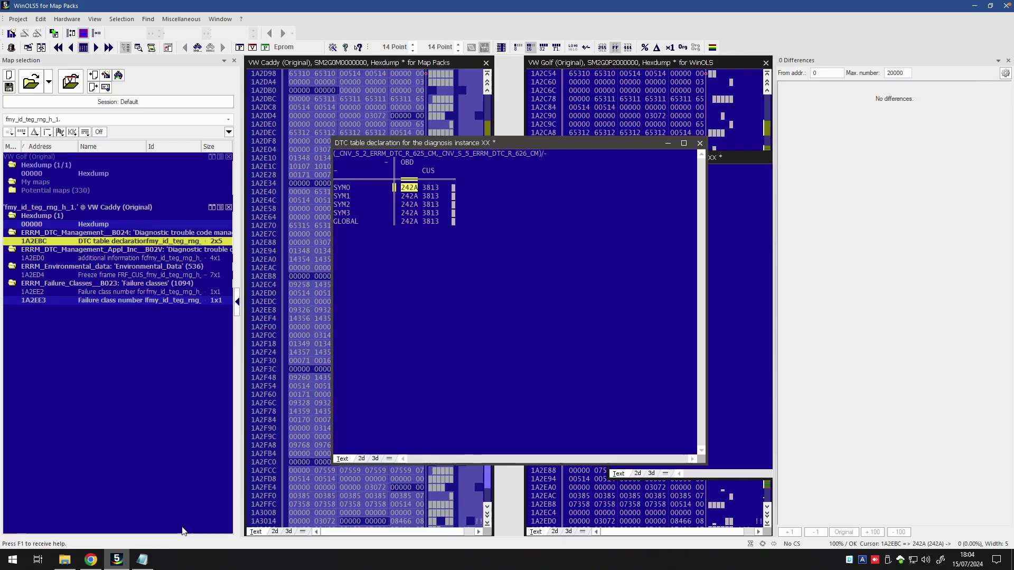
left_click(699, 144)
left_click_drag(658, 158, 520, 141)
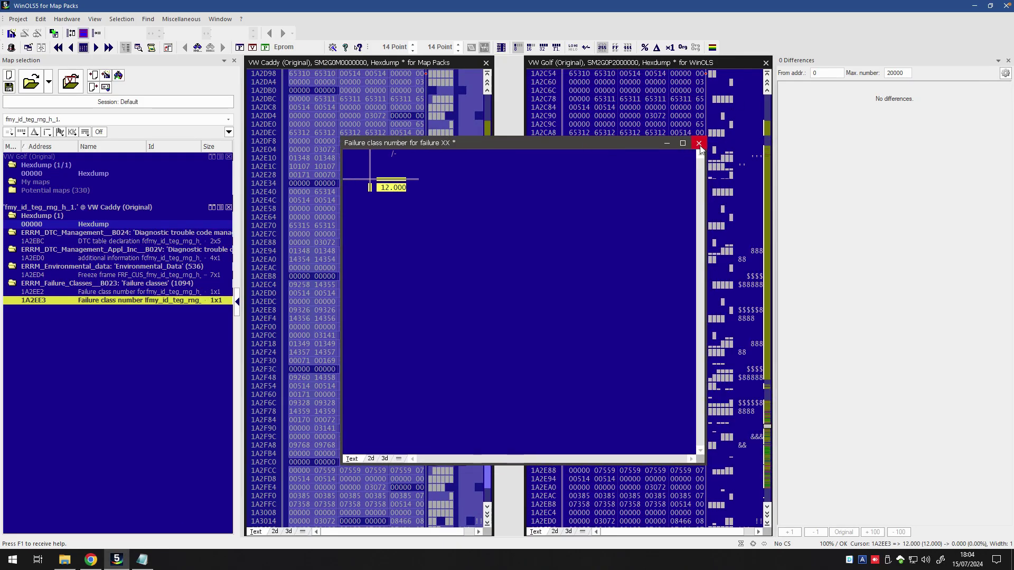
left_click(702, 144)
Go to address 1A2DCA, copied from Notepad, in the VW Golf (Original) hexdump
left_click(599, 63)
left_click(148, 19)
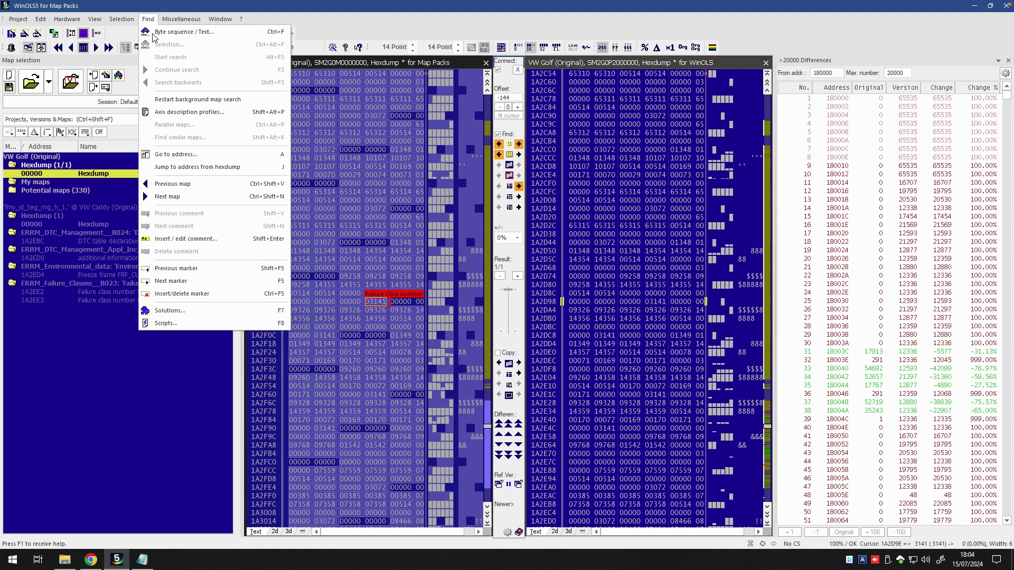
left_click(176, 154)
left_click(141, 560)
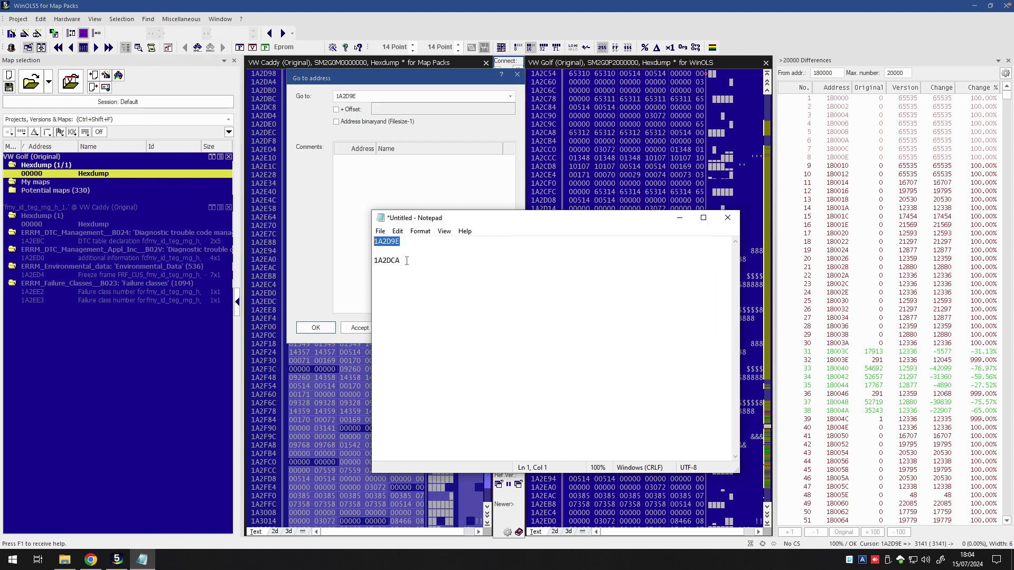
key("ctrl+End")
key("shift+Home")
key("ctrl+c")
double_click(350, 96)
key("ctrl+v")
left_click(315, 327)
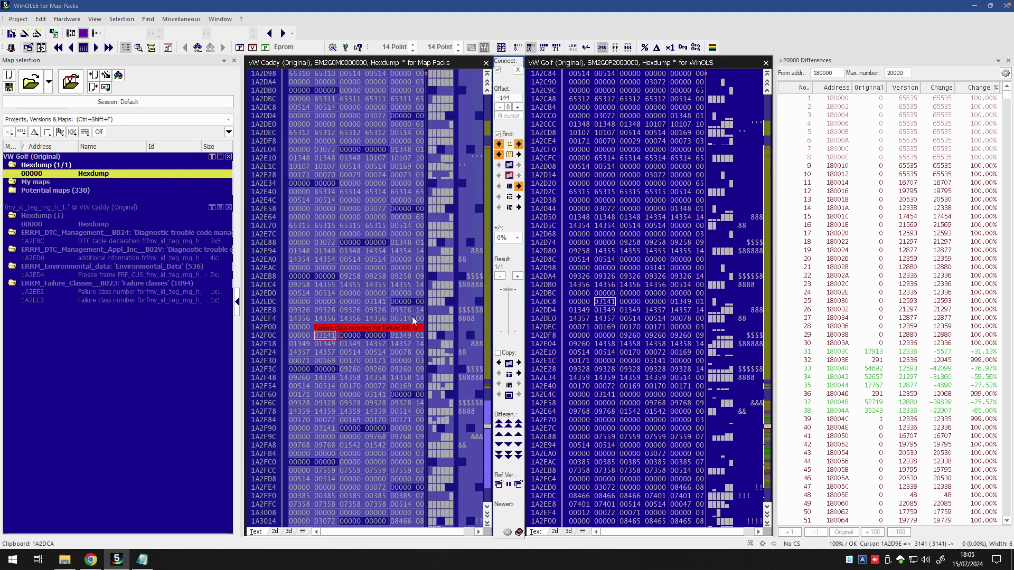
Open the VW Caddy's failure class number map at 1A2F0F as text and copy its Id from the map properties
double_click(325, 301)
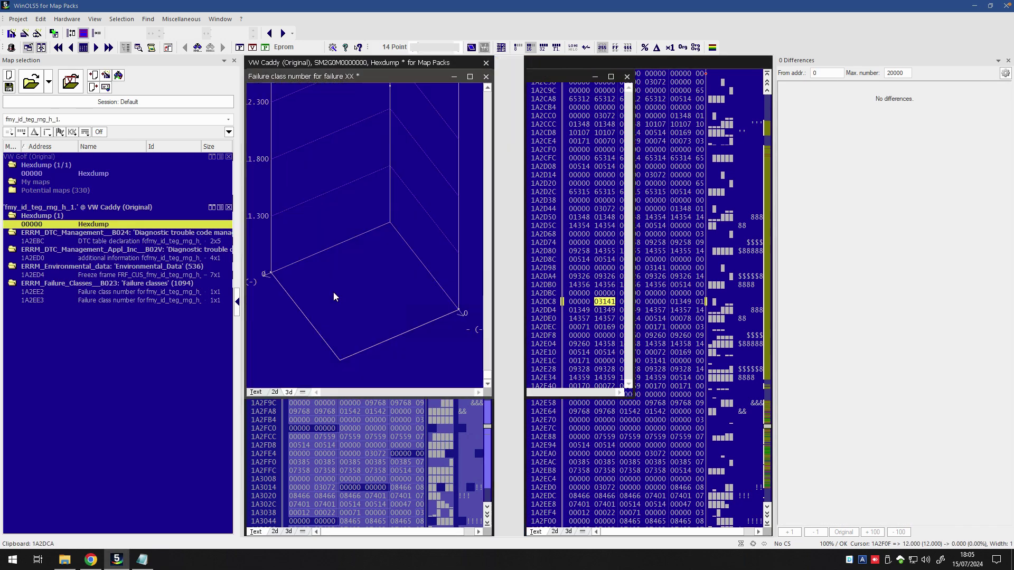
left_click(257, 392)
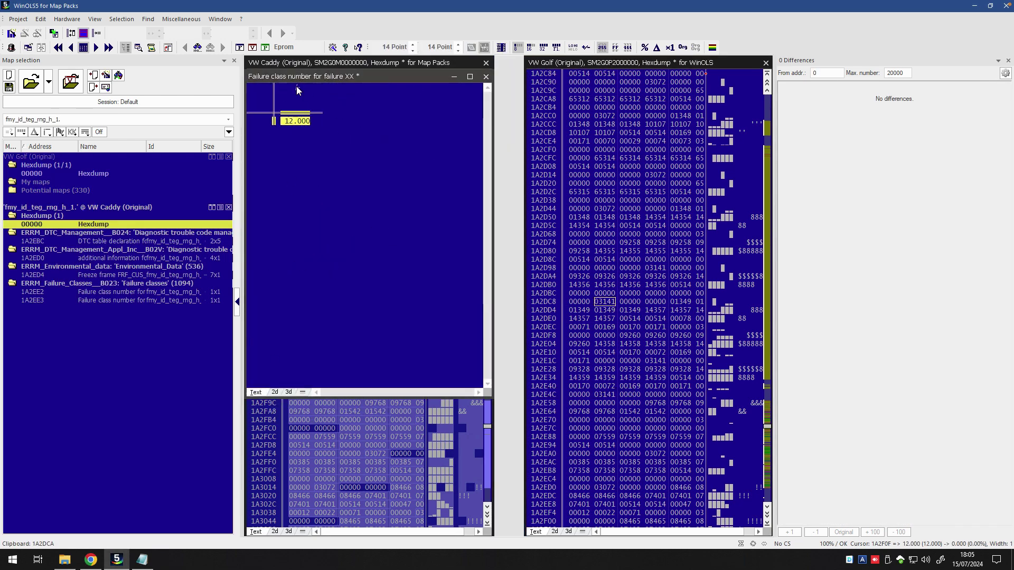
key("ctrl+e")
left_click_drag(172, 92, 498, 178)
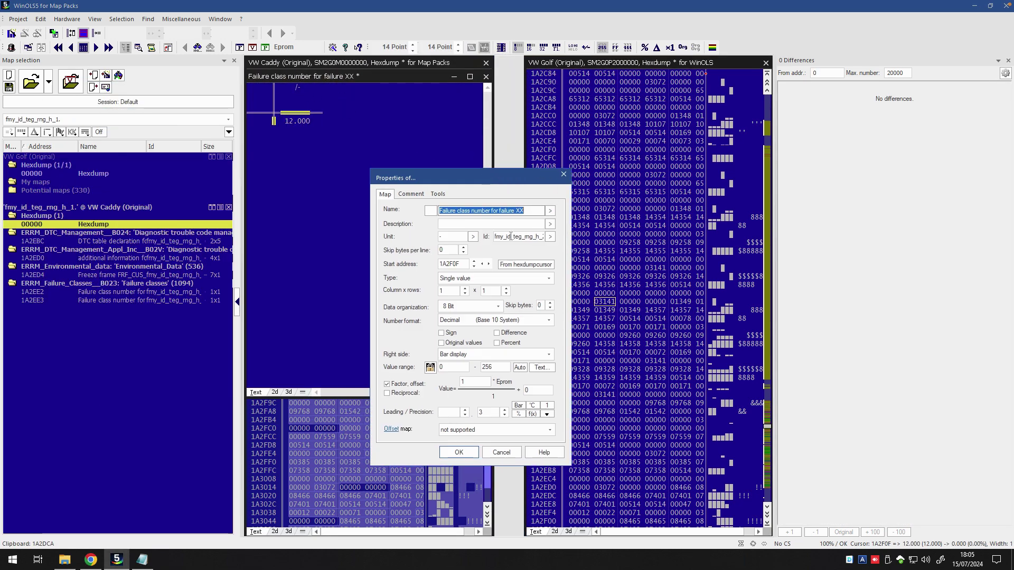
double_click(525, 239)
left_click(563, 173)
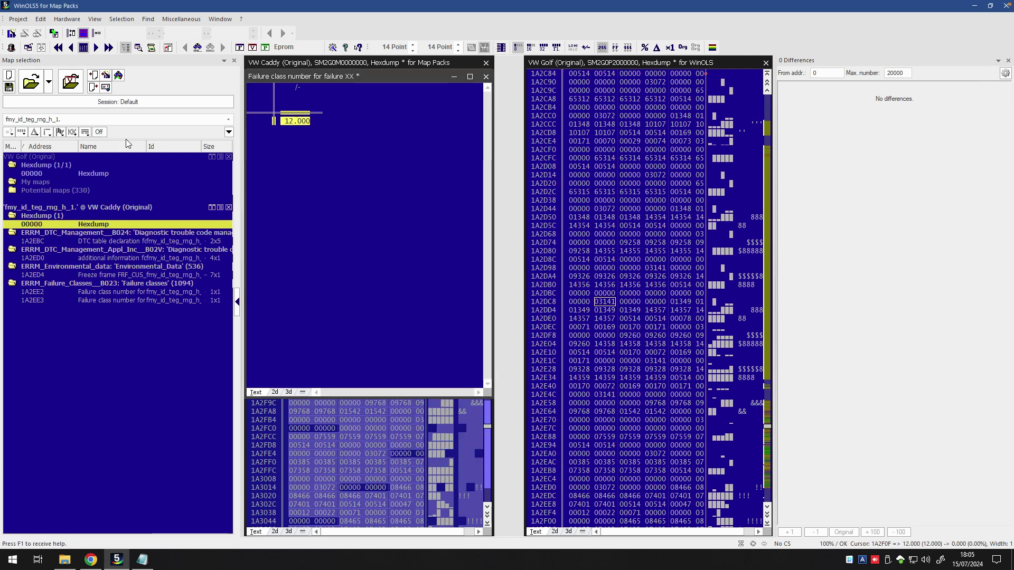
Filter the map list by fmy_id_teg_rng_h_2 and open the DTC table declaration map at 1A2EE8 as text
left_click(67, 120)
key("BackSpace")
key("BackSpace")
type("2")
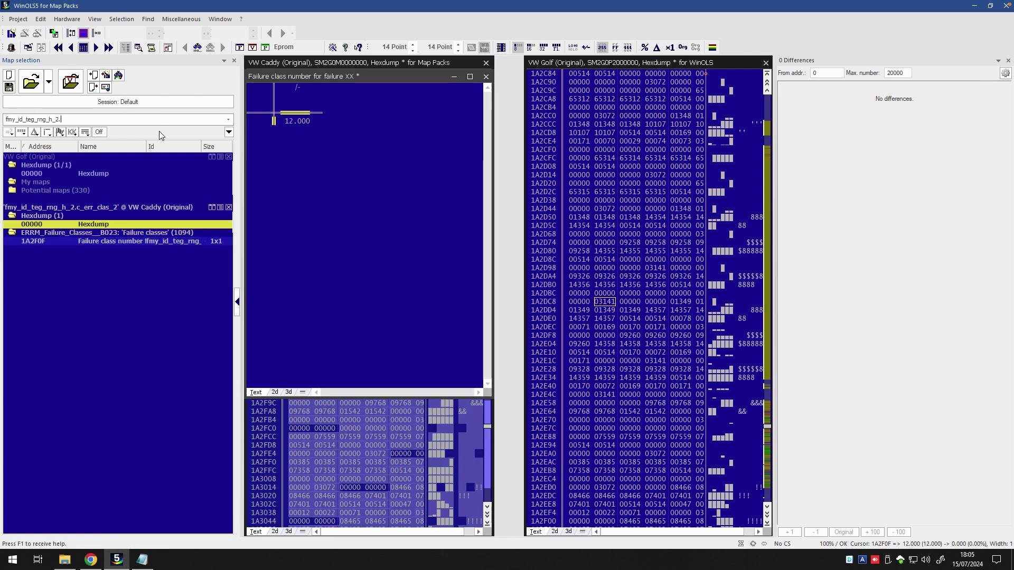
double_click(98, 240)
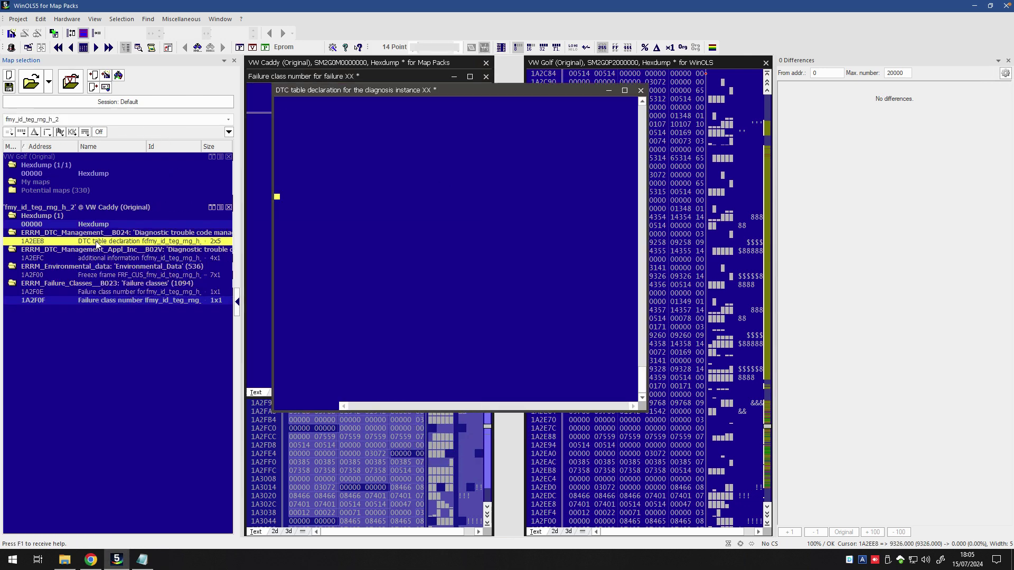
left_click(283, 406)
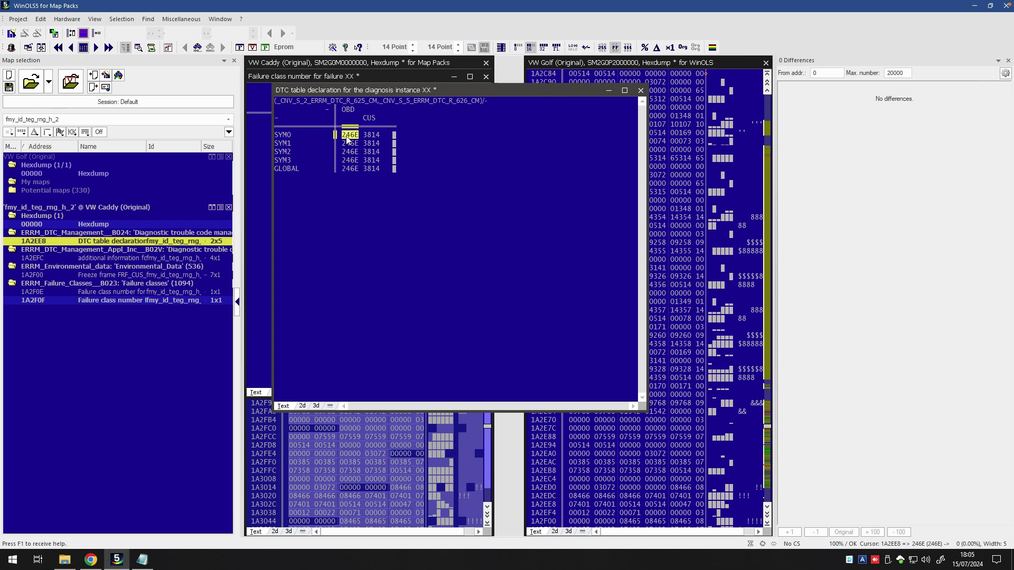
Switch to the DiagnoseDan TSB fault code page in Chrome and search Volkswagen codes for P246E
left_click(91, 559)
left_click(58, 172)
key("BackSpace")
key("BackSpace")
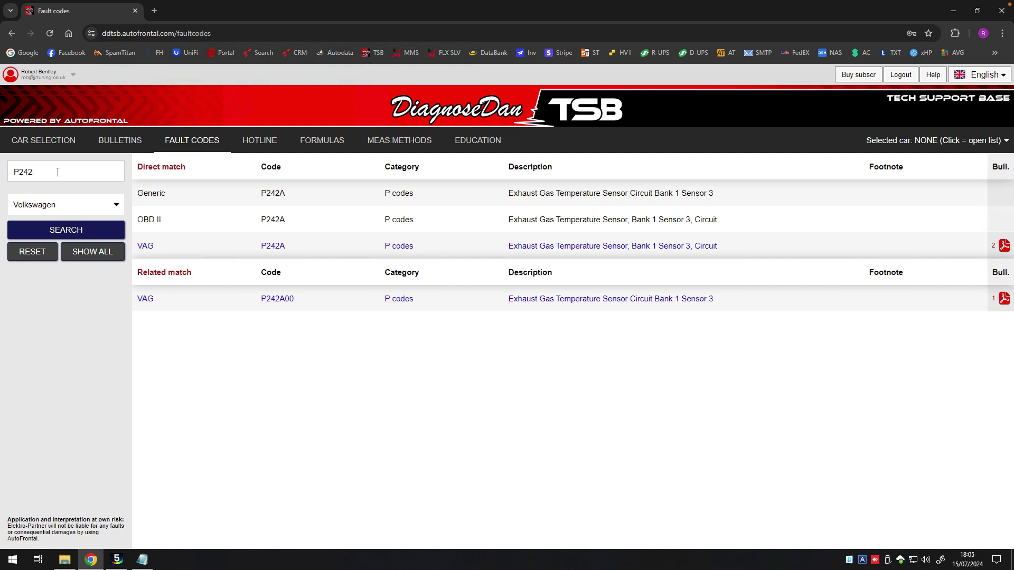
type("6E")
left_click(89, 233)
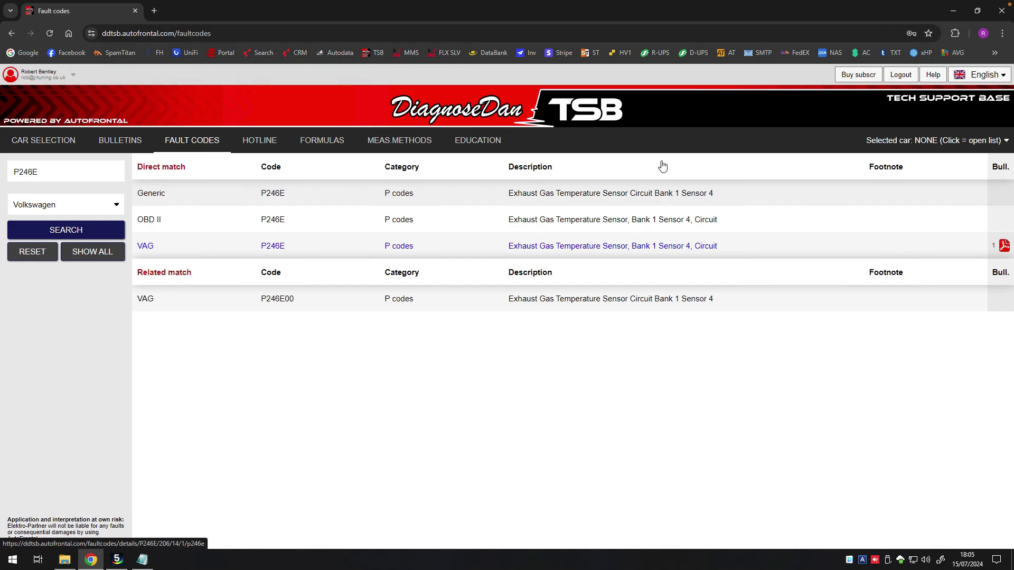
Return to WinOLS, review the DTC table declaration values, and close both open map windows to get back to the hexdumps
left_click(117, 559)
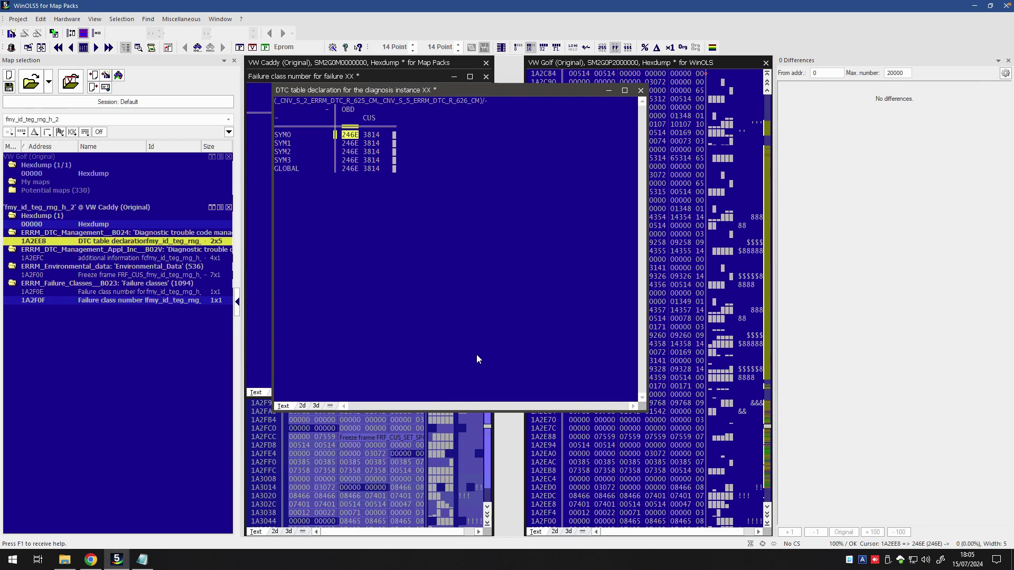
left_click_drag(376, 93, 473, 172)
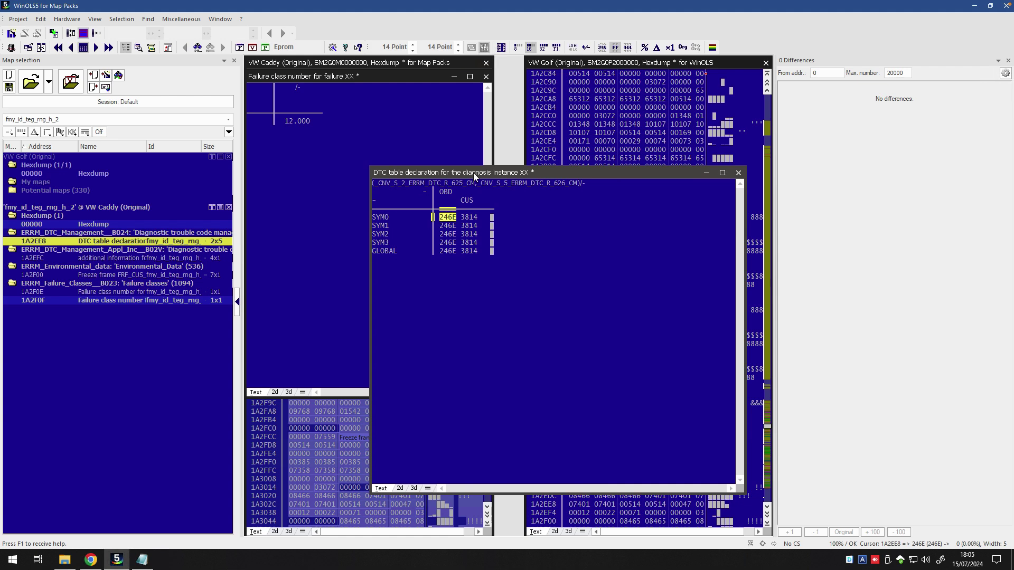
left_click_drag(473, 173, 437, 169)
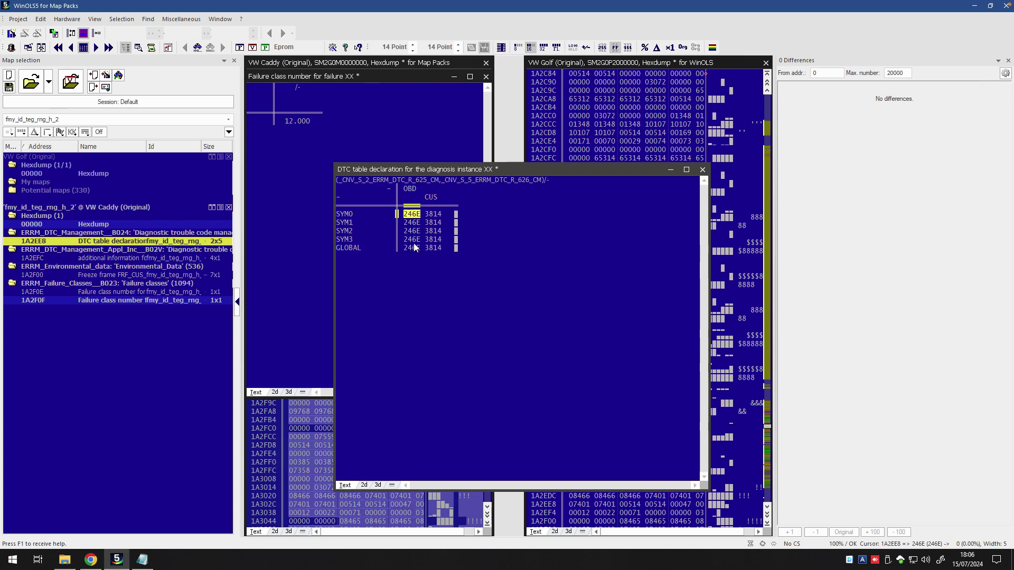
left_click(702, 170)
left_click(420, 114)
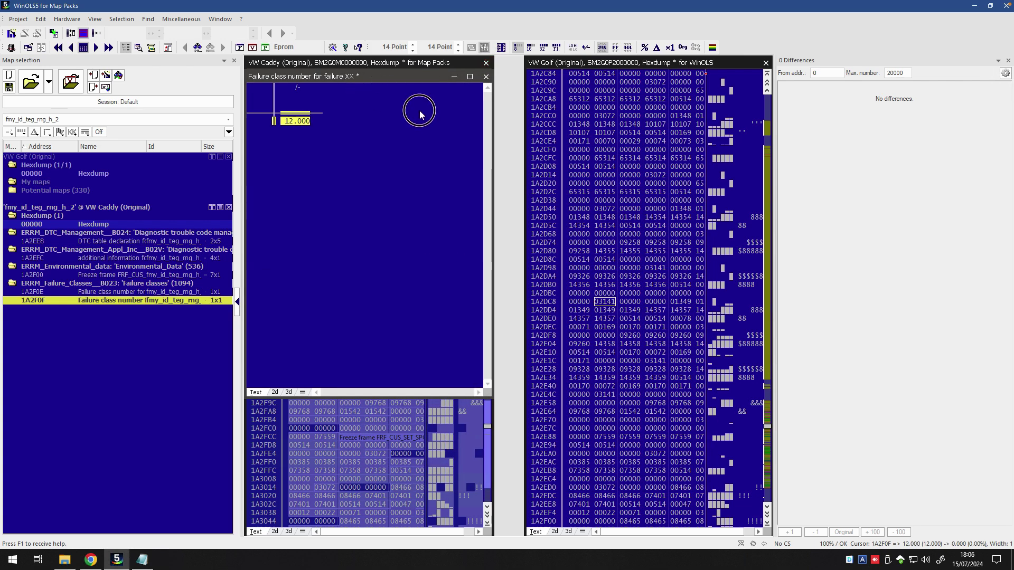
left_click(602, 144)
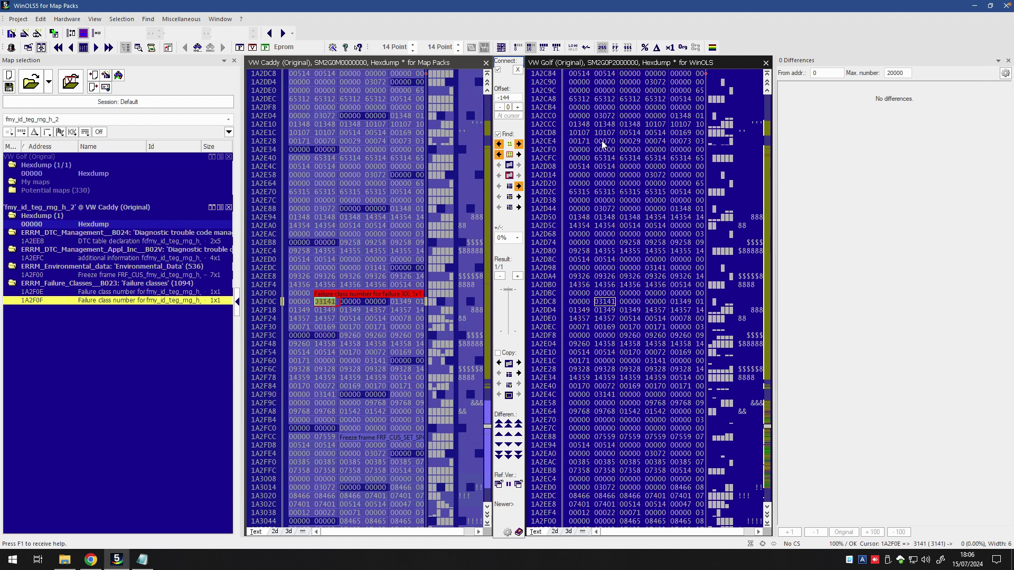
Clear the map list filter and maximize the VW Caddy (Original) hexdump
left_click(79, 119)
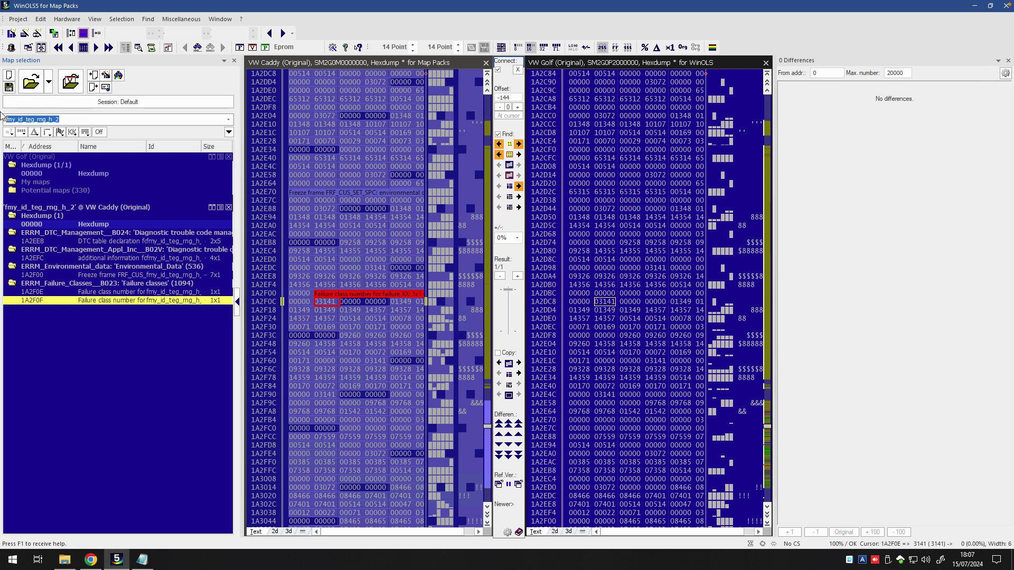
key("BackSpace")
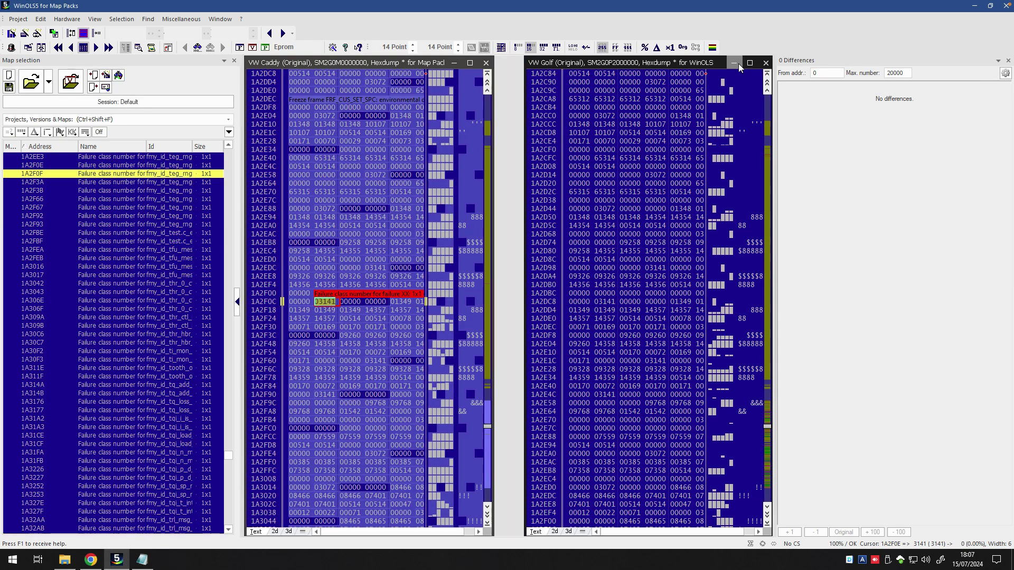
left_click(739, 67)
key("Escape")
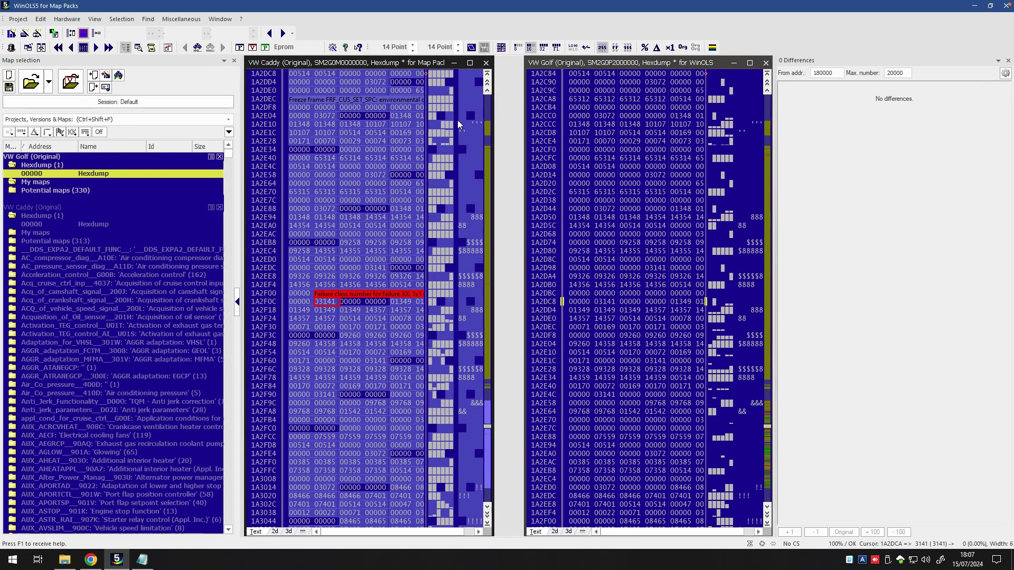
left_click(469, 62)
Filter the VW Caddy map list by "exhaust gas temp"
left_click(79, 120)
type("ex")
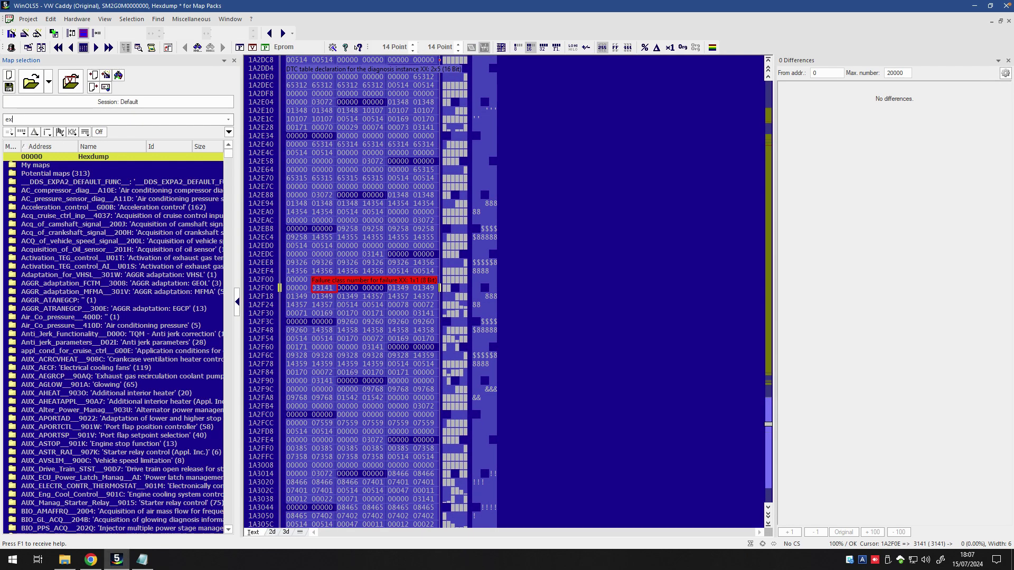
type("haust gas temp")
Open the exhaust gas temperature sensor conversion map at 1D4F74 and select its first eight values, 999.975 to 649.975
scroll(127, 362, "down", 10)
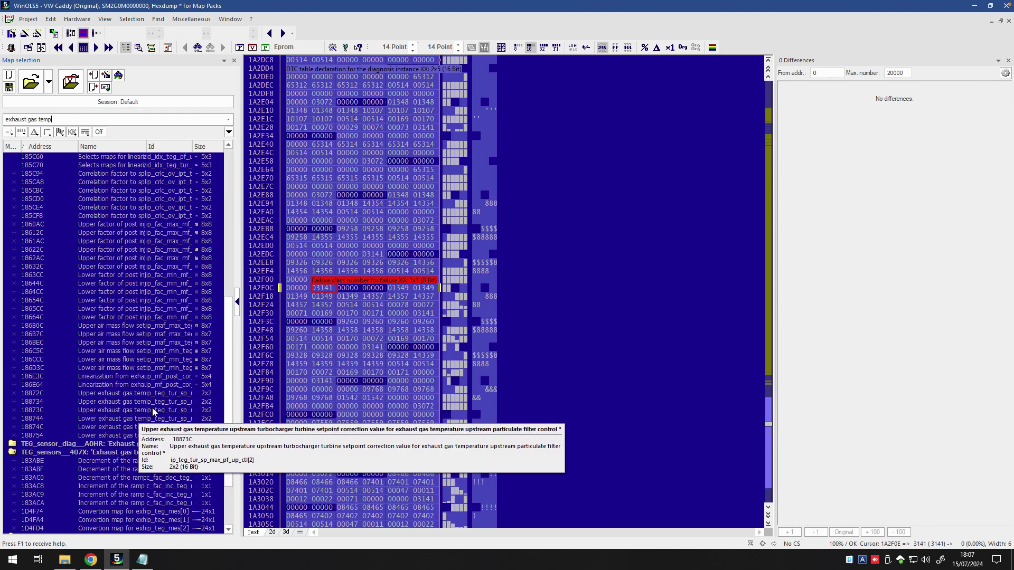
scroll(148, 412, "down", 3)
double_click(79, 437)
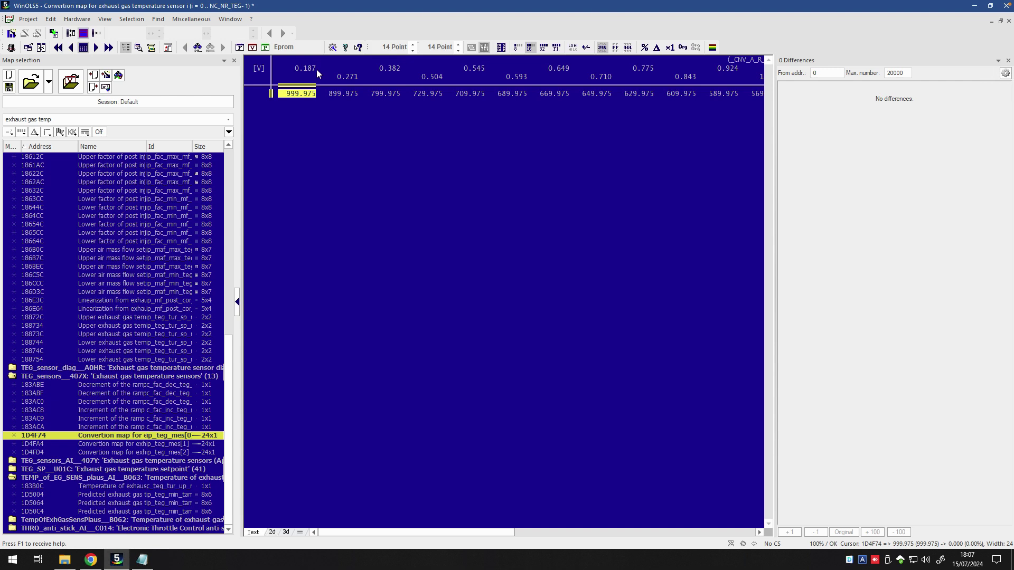
mouse_move(369, 533)
left_mouse_down()
mouse_move(595, 533)
mouse_move(369, 532)
left_mouse_up()
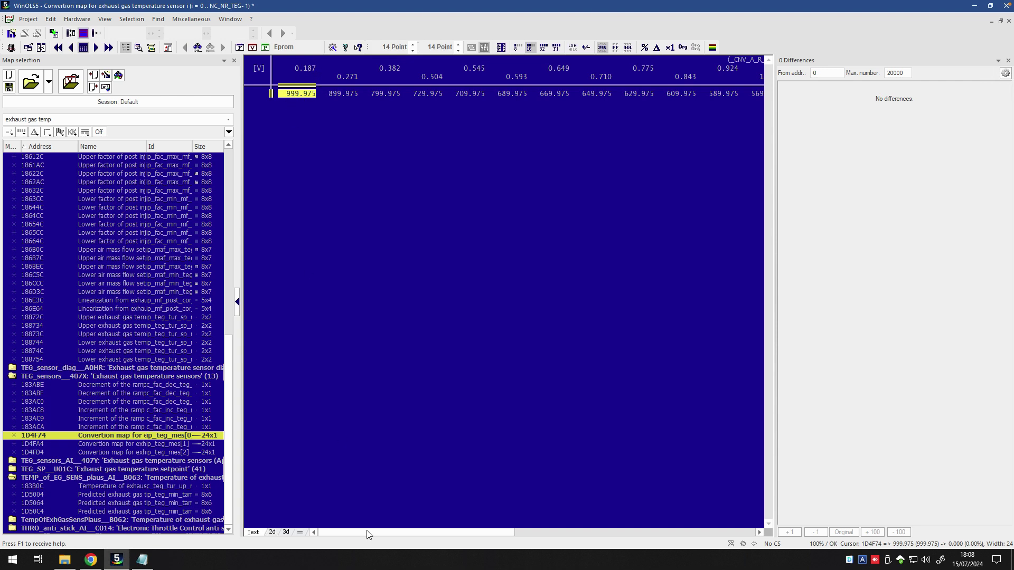
left_click_drag(290, 103, 589, 103)
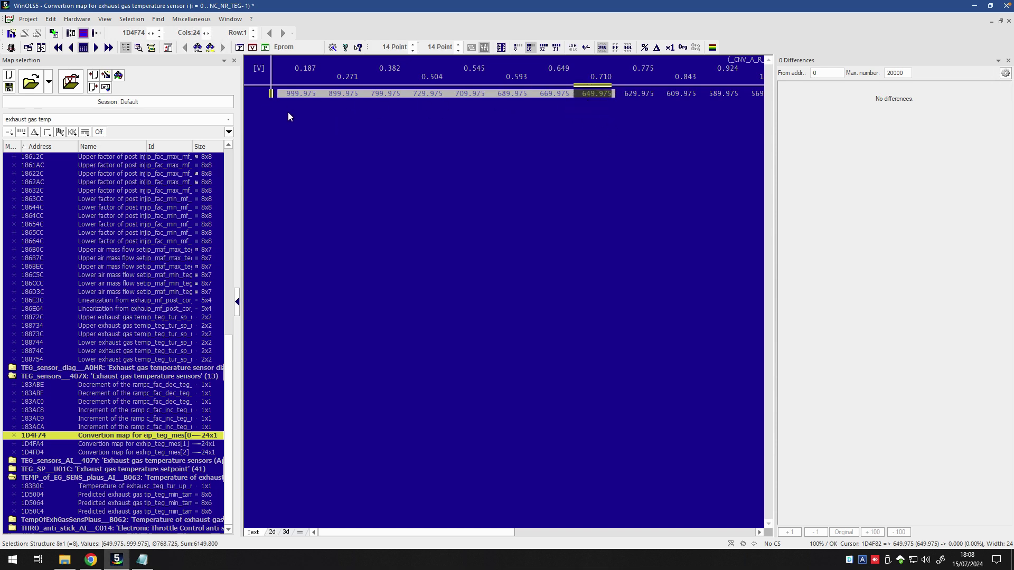
Set the first eight values of the exhaust gas temperature sensor conversion map, 0.187 to 0.710 V, to 500 and clear the selection
key("equal")
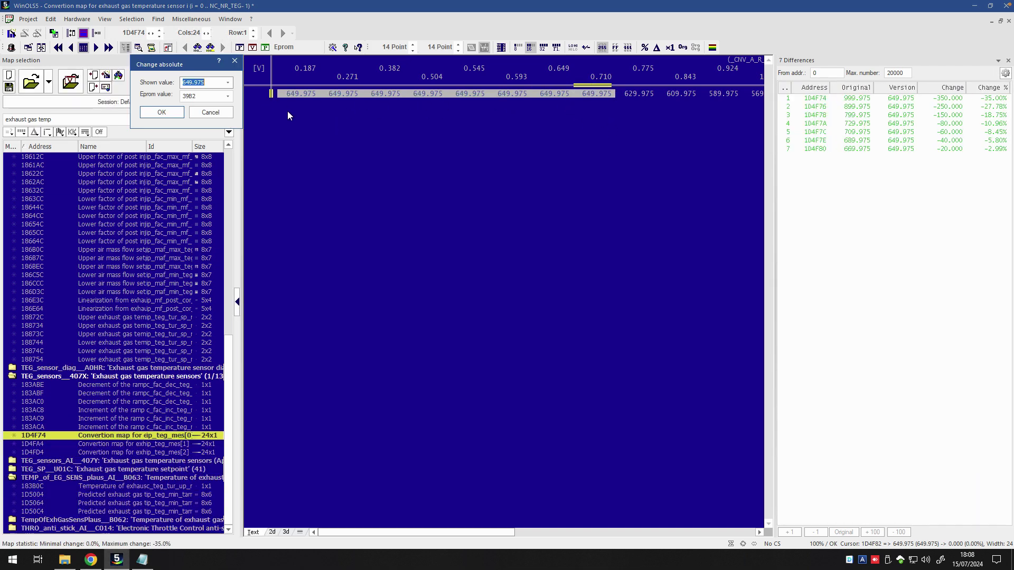
type("500")
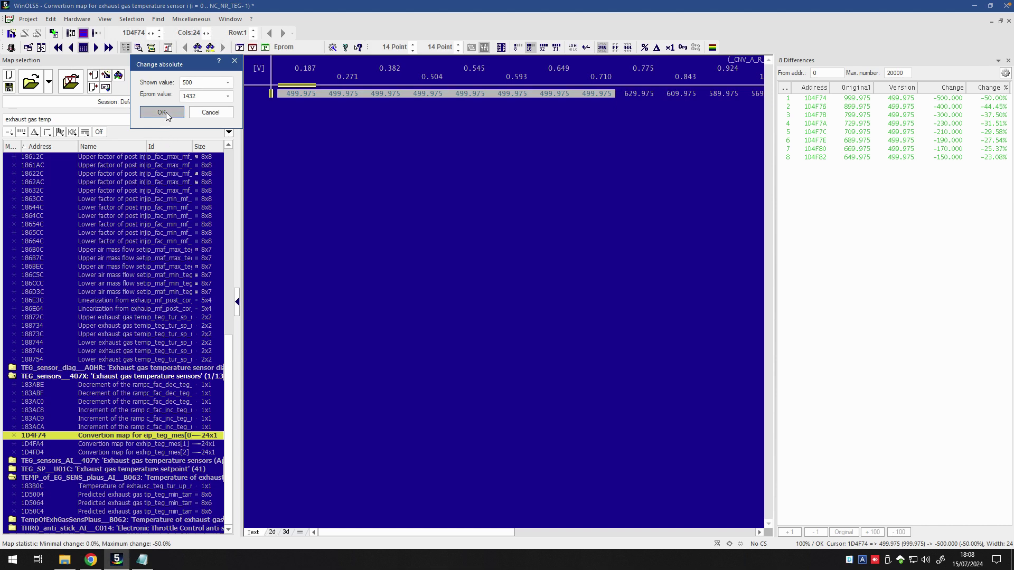
left_click(166, 112)
left_click(432, 95)
left_click(131, 19)
left_click(174, 170)
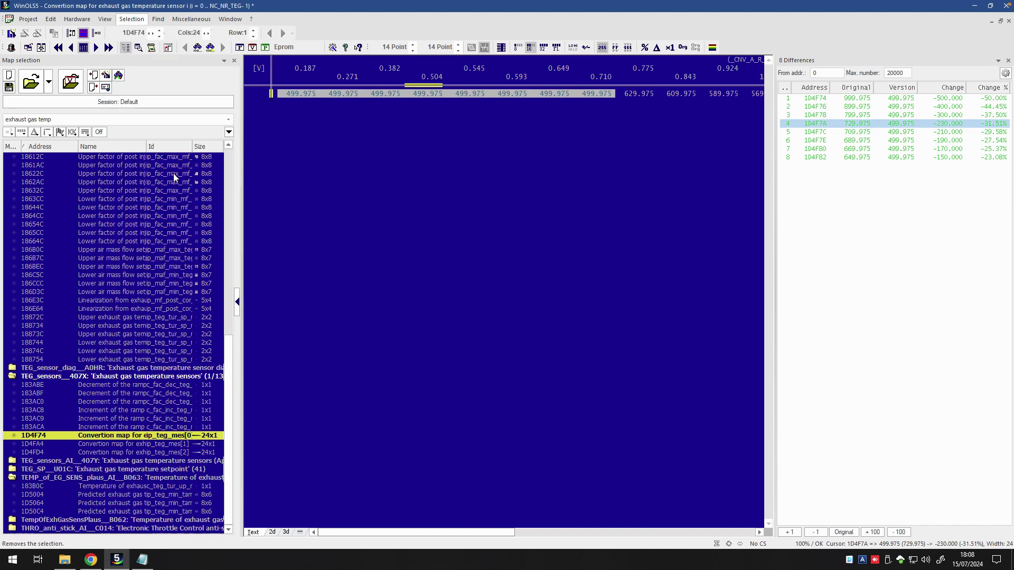
Set the conversion map's next seven values, from 0.775 to 1.331 V, to 499 and clear the selection
mouse_move(412, 108)
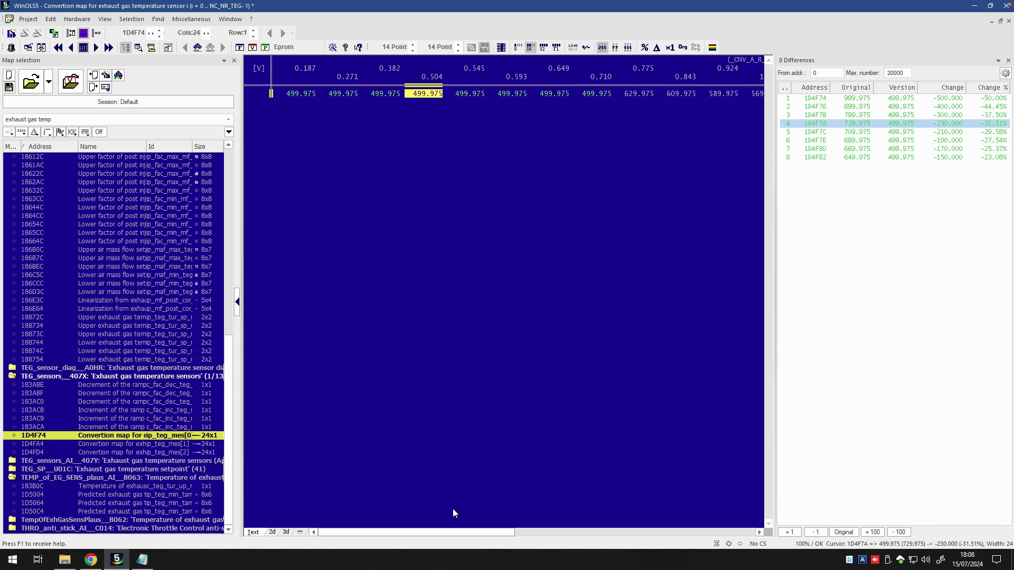
left_click_drag(500, 531, 563, 531)
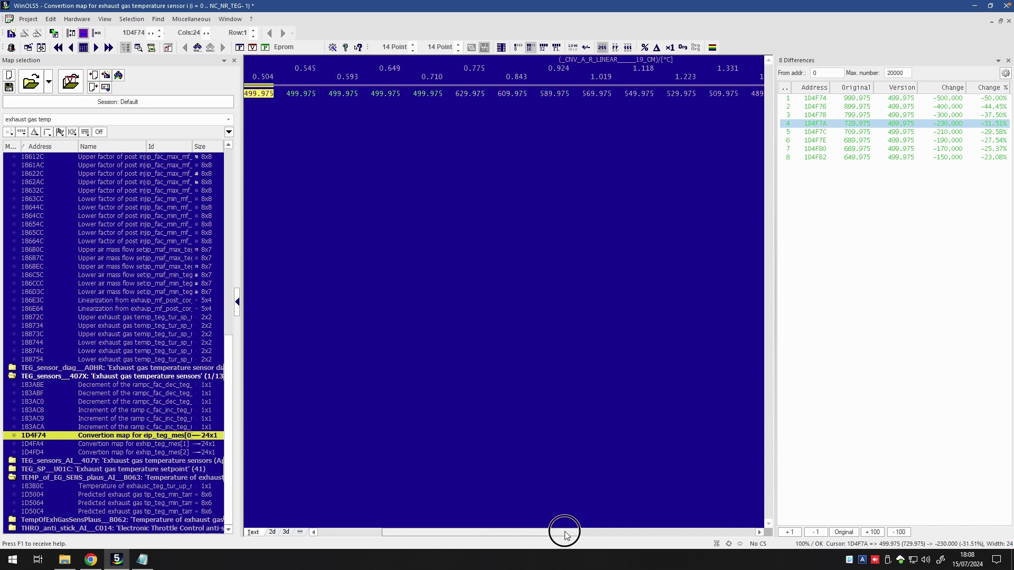
left_click_drag(472, 94, 723, 94)
key("equal")
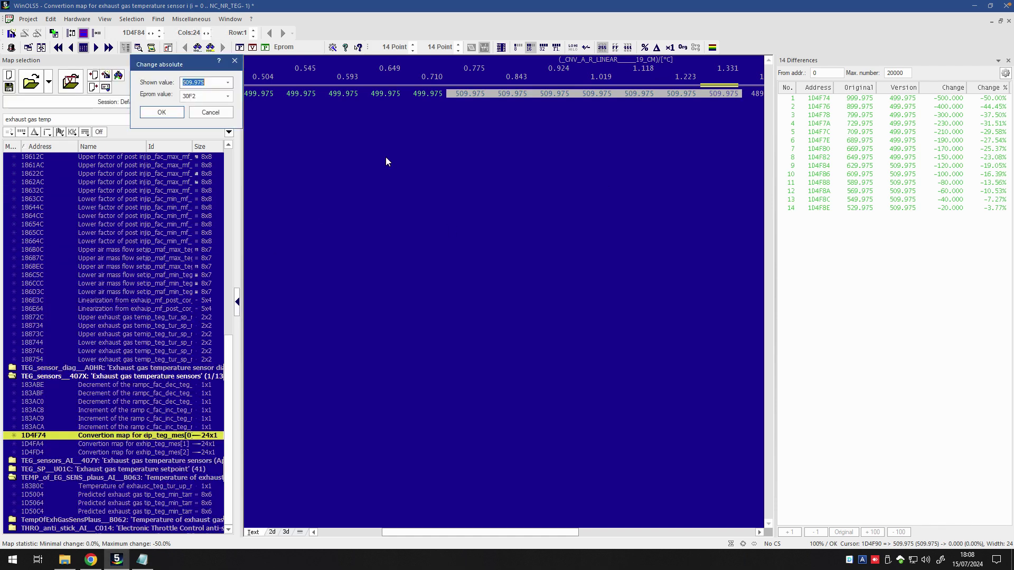
type("498.975")
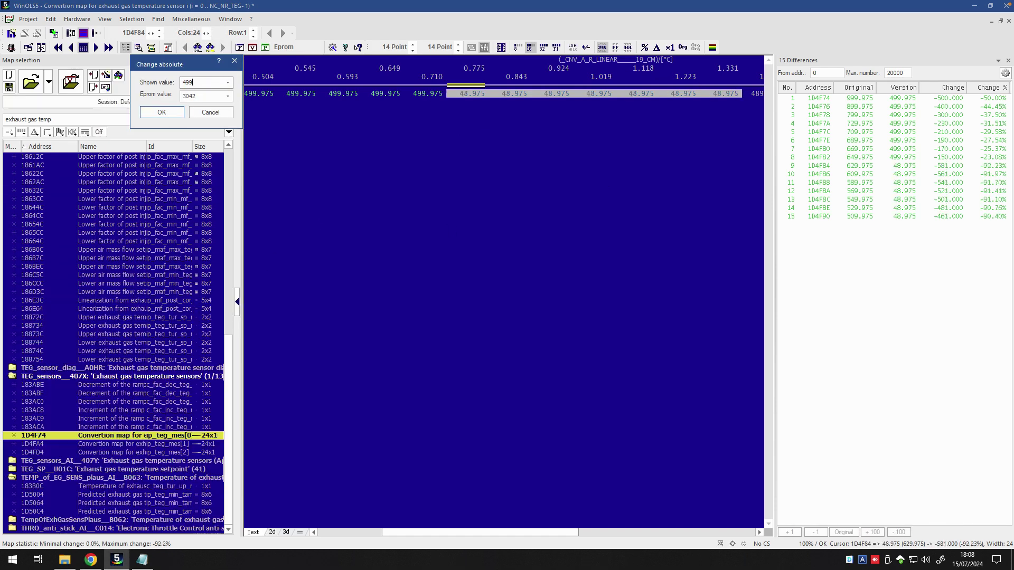
key("Return")
key("Right")
left_click(132, 19)
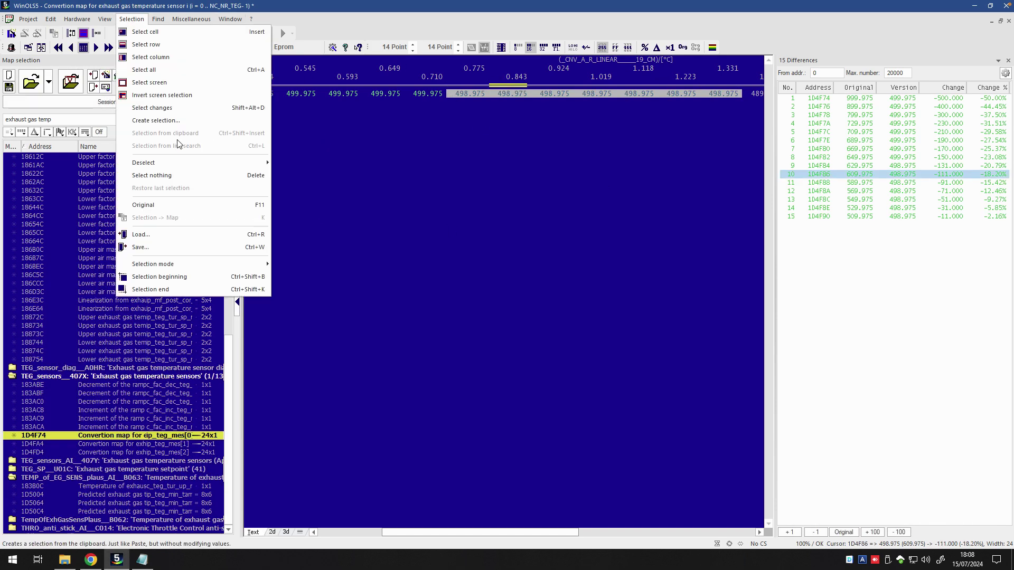
left_click(178, 174)
mouse_move(470, 190)
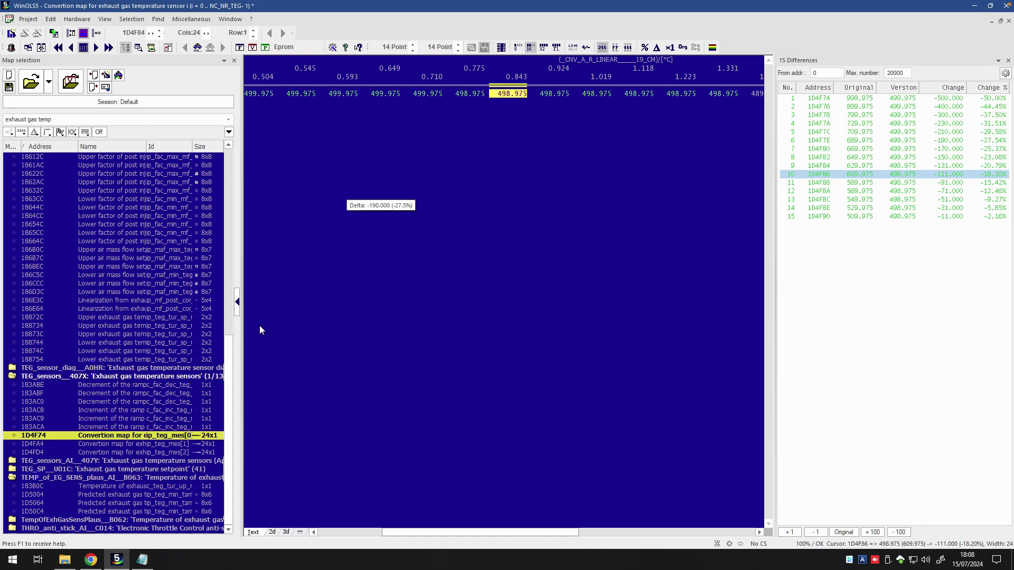
mouse_move(229, 328)
left_mouse_down()
mouse_move(232, 176)
mouse_move(226, 342)
left_mouse_up()
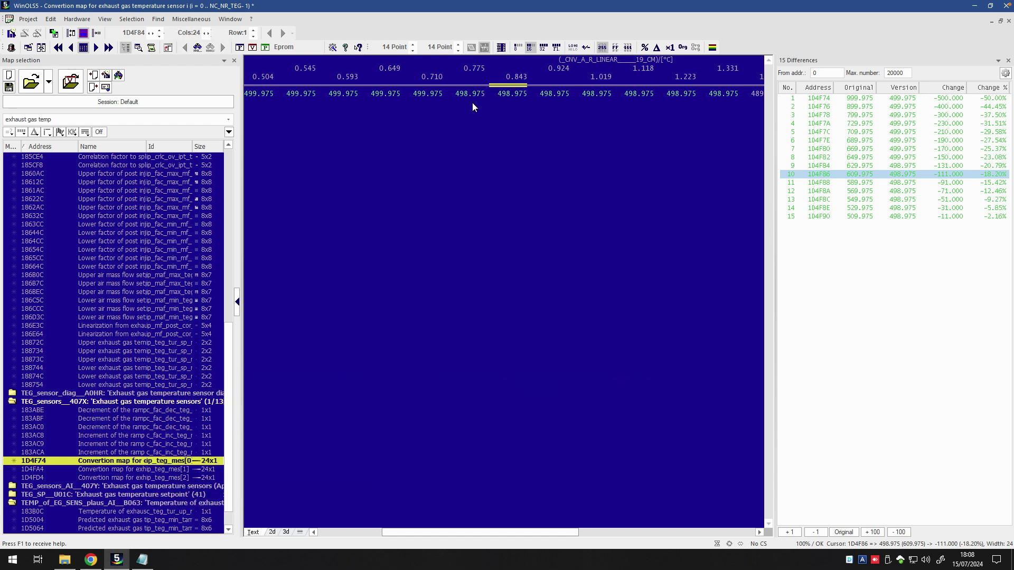
mouse_move(416, 105)
mouse_move(563, 201)
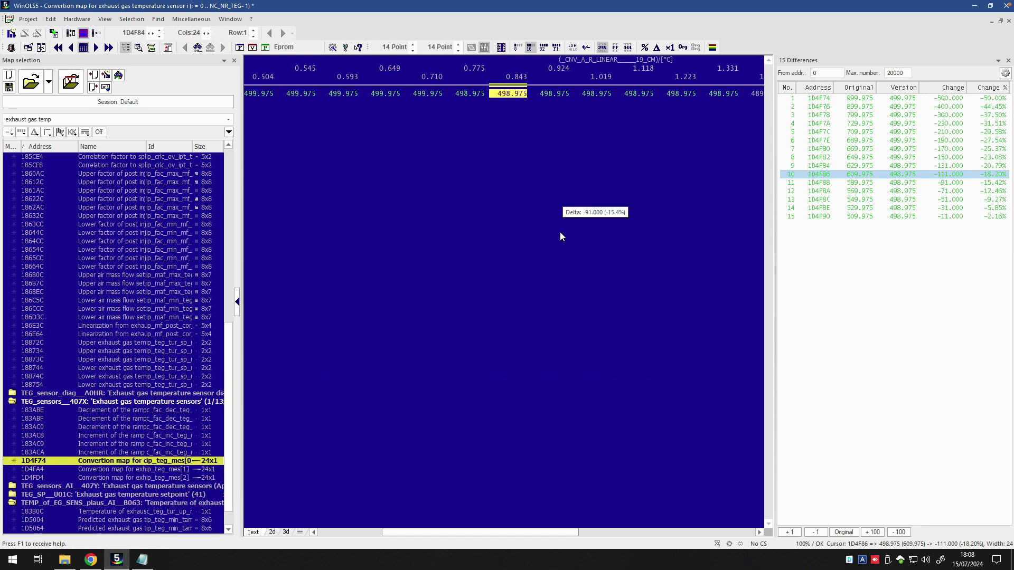